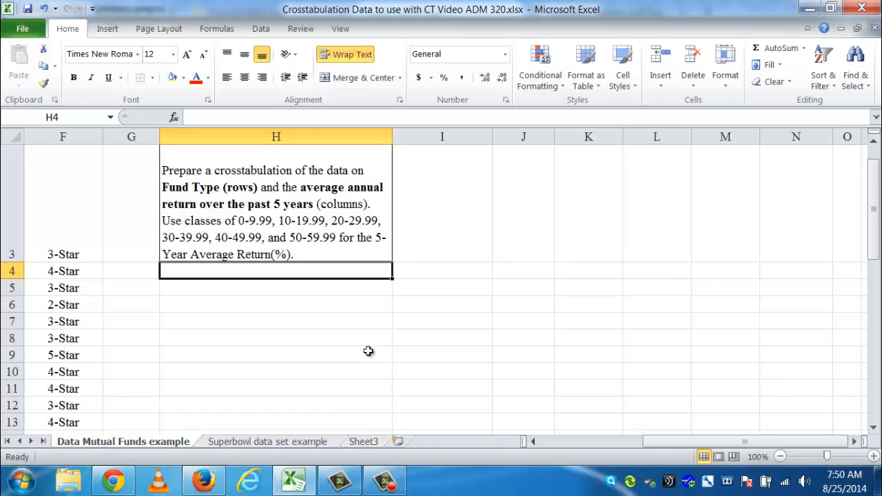
- Examine the crosstabulation task in cell H3 and the column headings of the mutual fund data
left_click(551, 446)
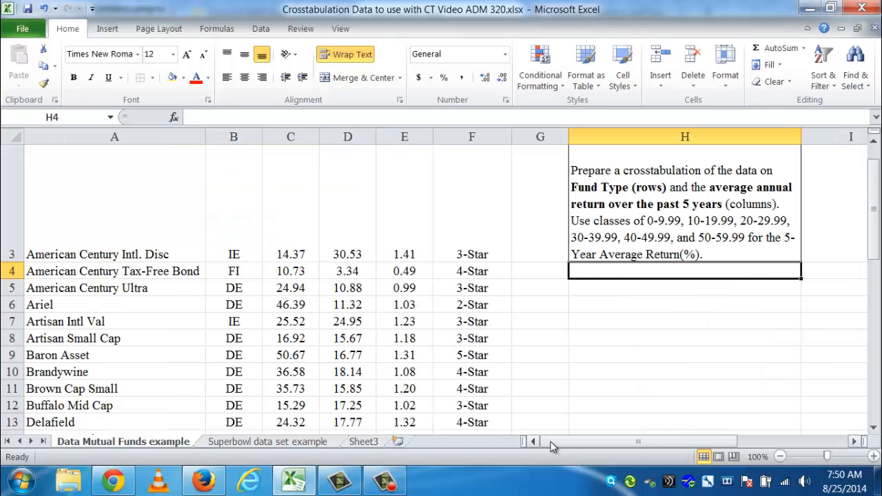
left_click(618, 208)
left_click(873, 144)
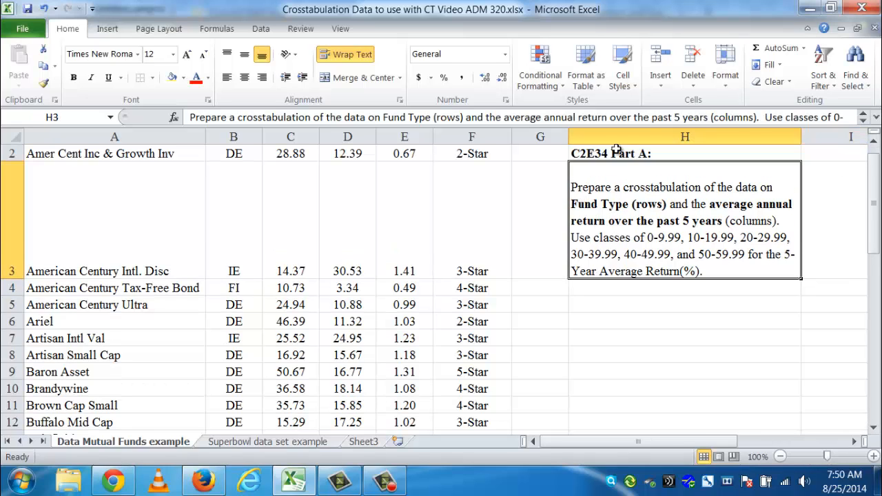
left_click(615, 153)
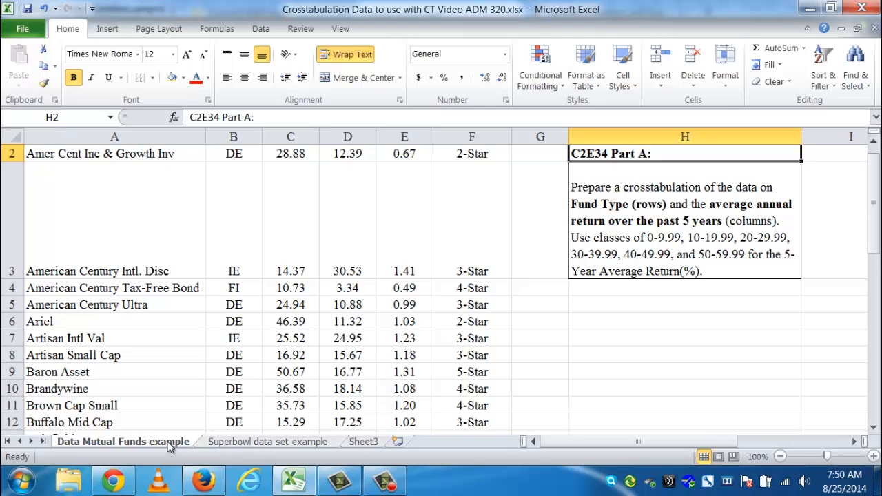
left_click(622, 239)
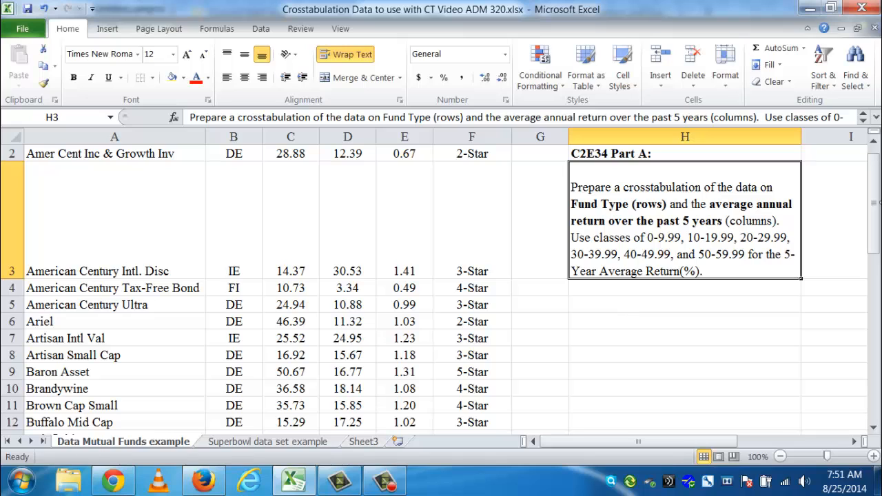
left_click_drag(876, 201, 876, 193)
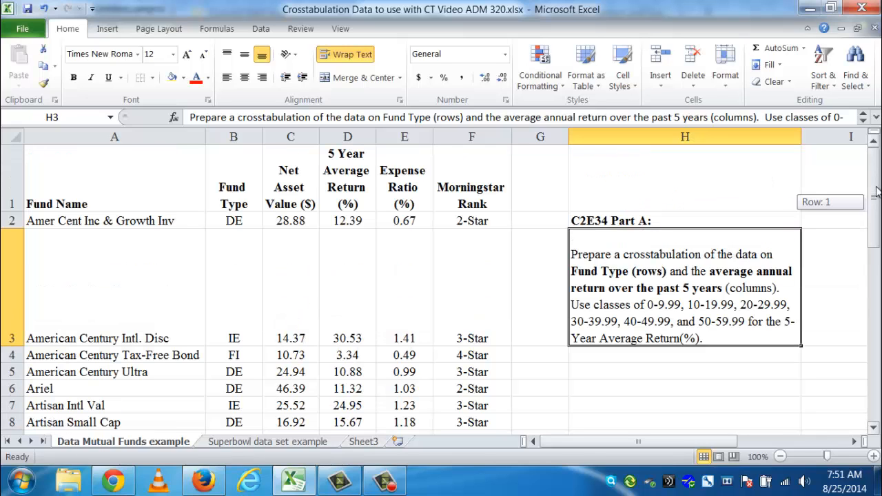
left_click(139, 192)
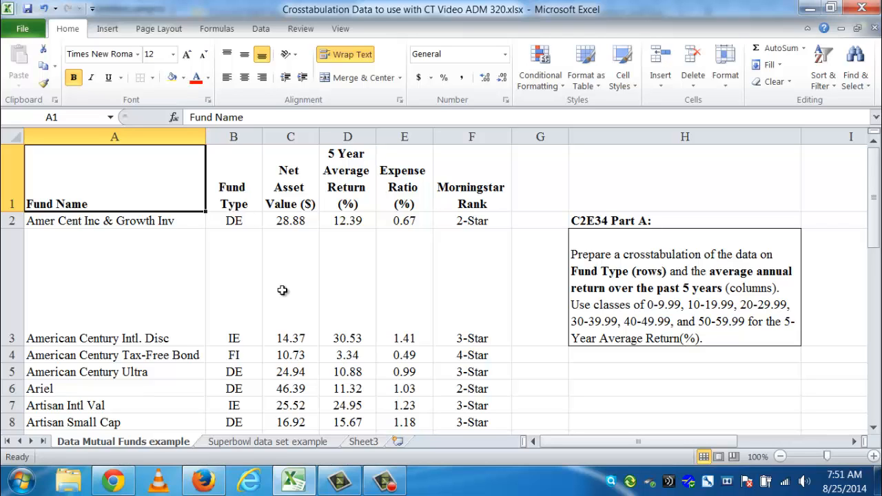
left_click(660, 277)
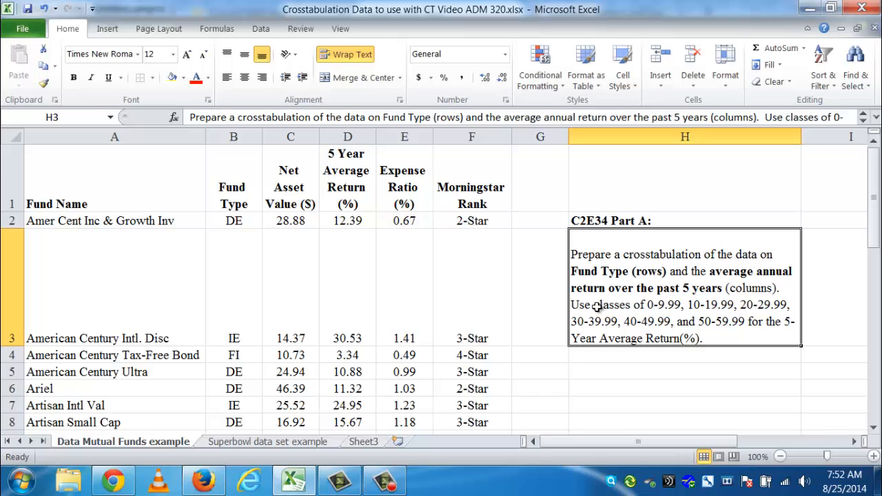
- Start a new PivotTable from the mutual fund data range A1:F46, headings included
left_click_drag(142, 193, 451, 315)
left_click(104, 176)
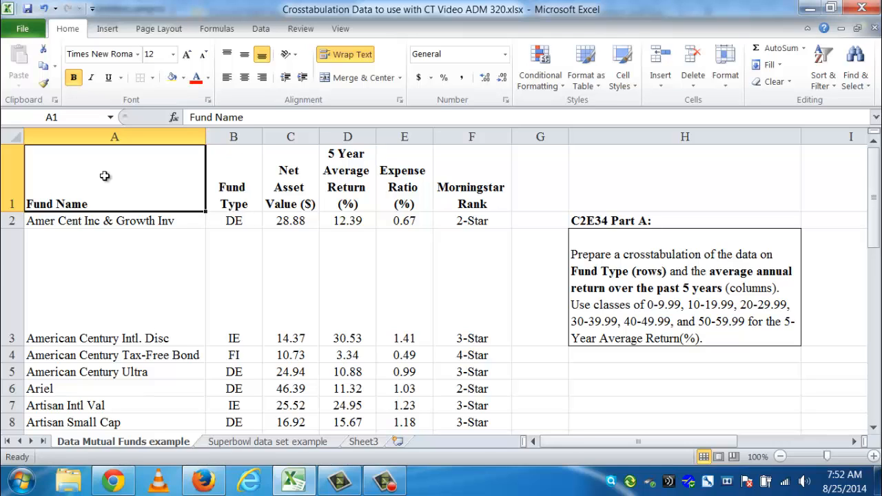
left_click_drag(104, 175, 460, 400)
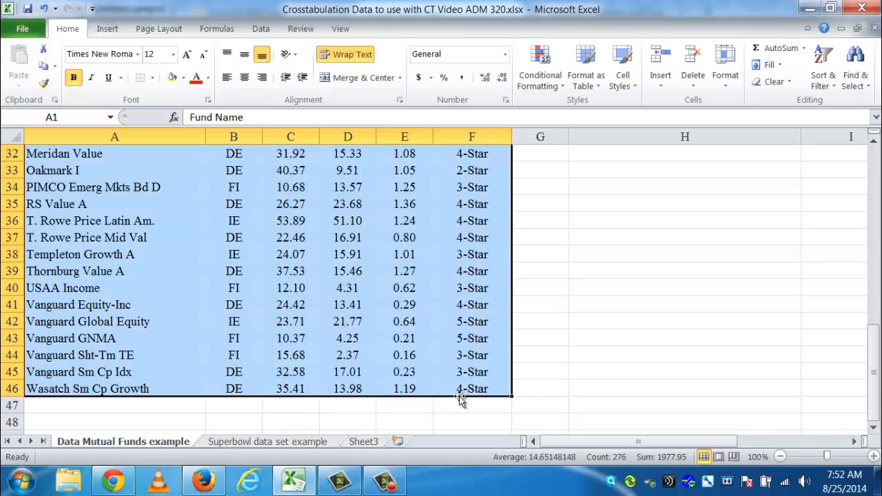
left_click(109, 30)
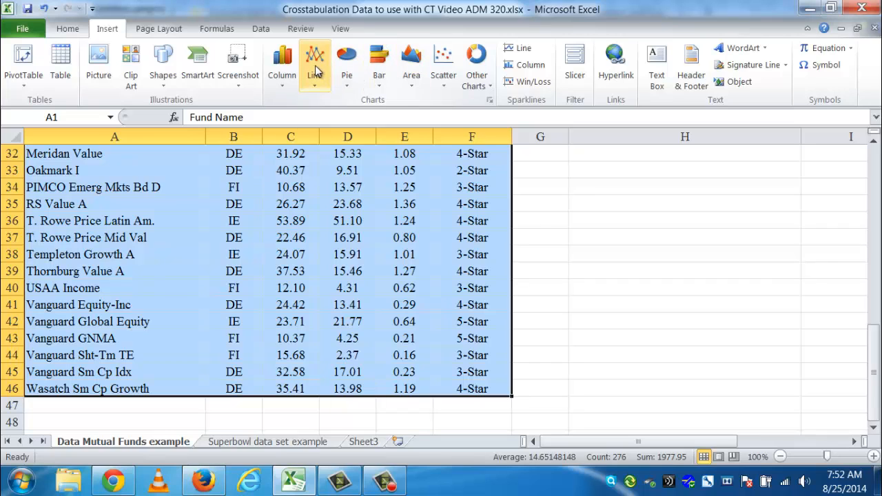
left_click(21, 90)
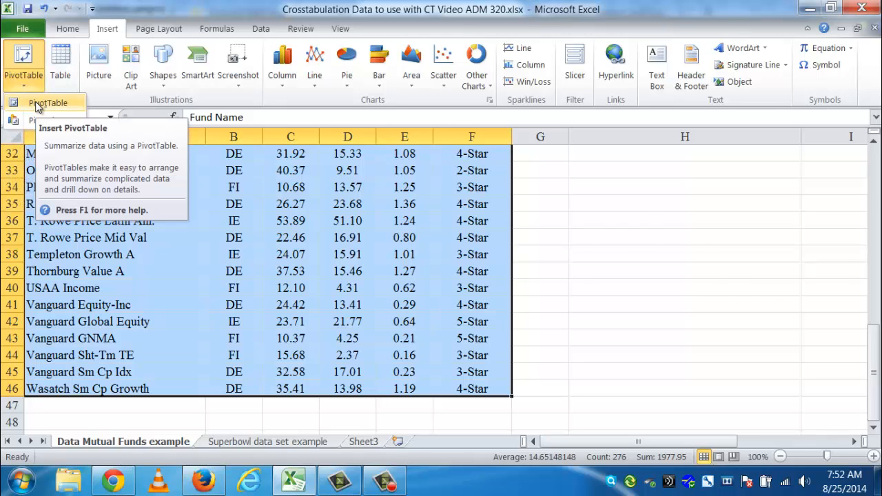
left_click(38, 104)
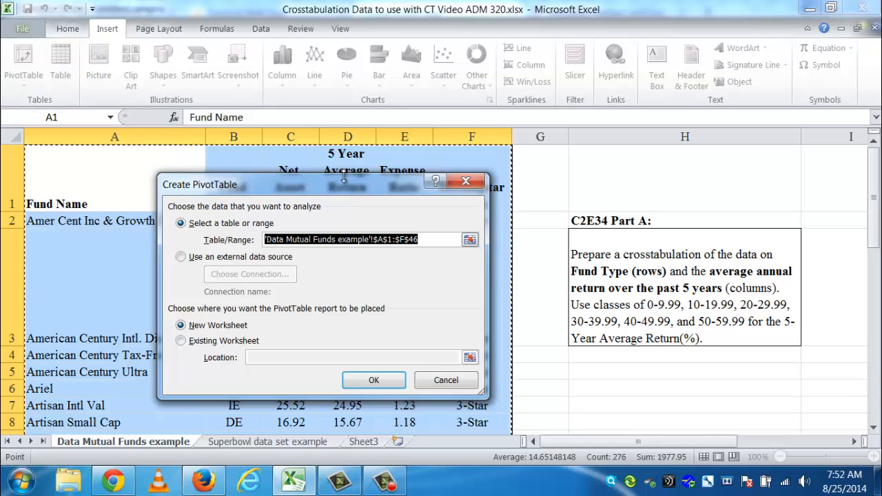
left_click_drag(348, 182, 667, 165)
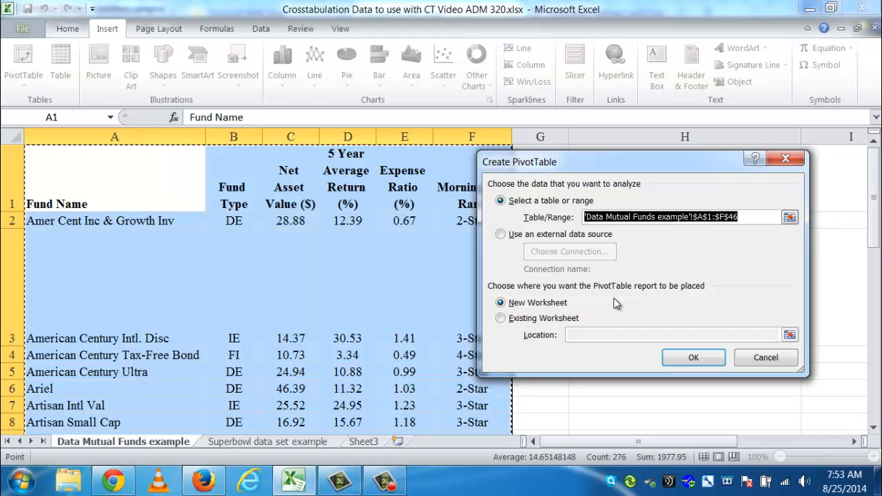
- Place the PivotTable on the existing worksheet at cell H4 and create it
left_click(503, 321)
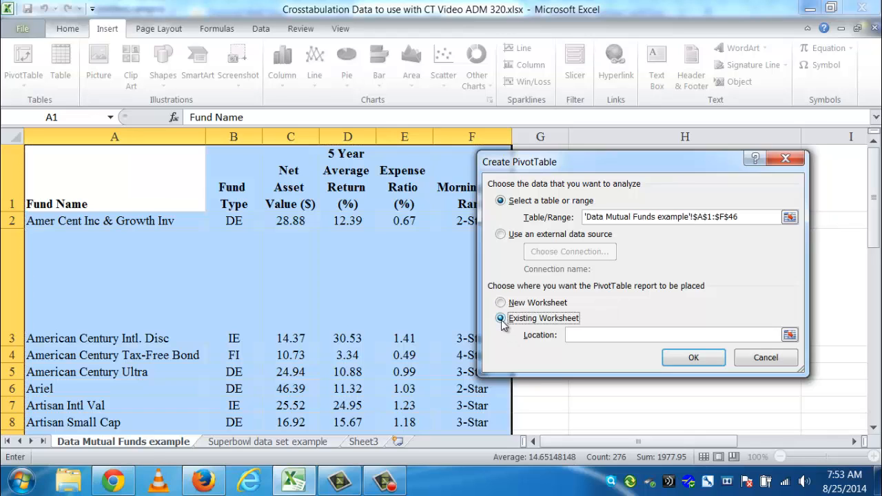
left_click(789, 335)
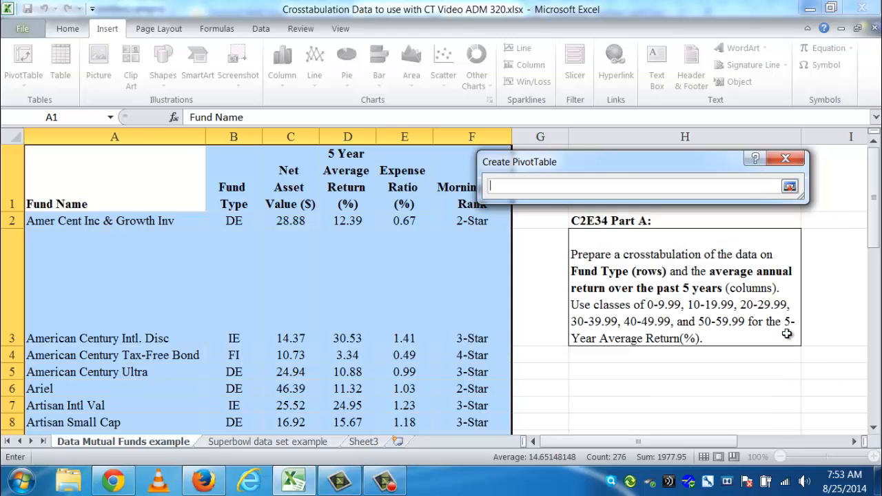
left_click(629, 358)
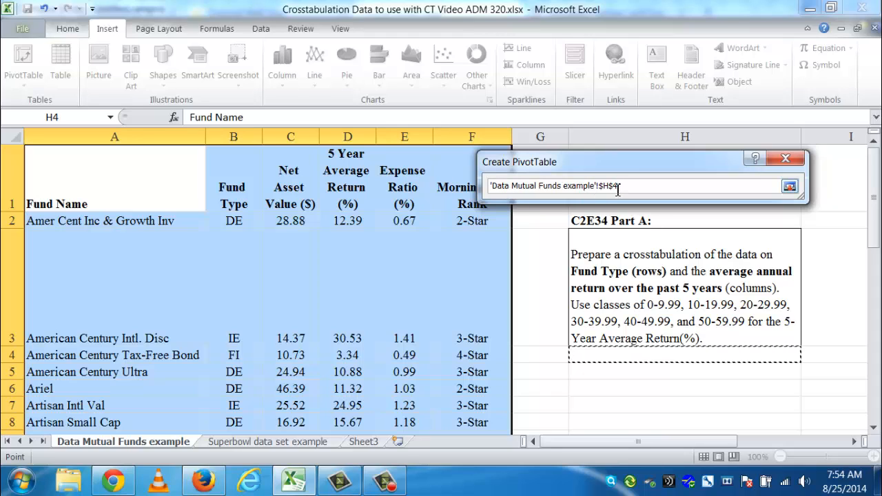
key("Return")
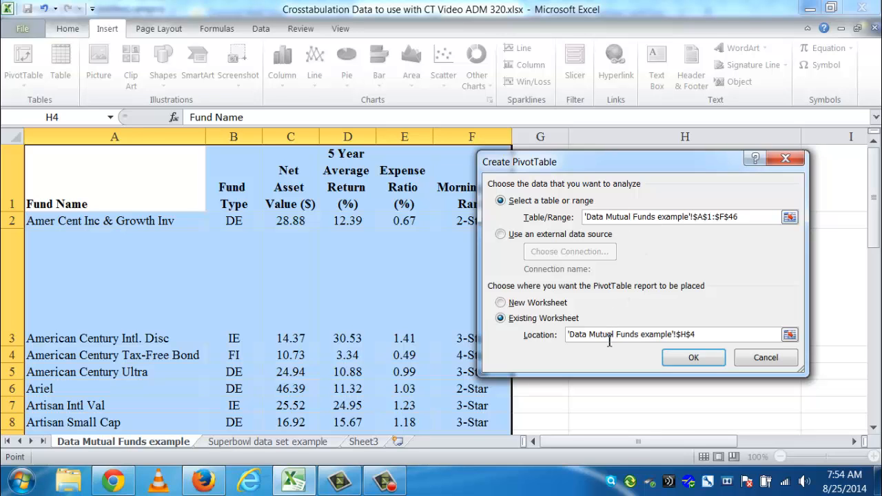
left_click(693, 357)
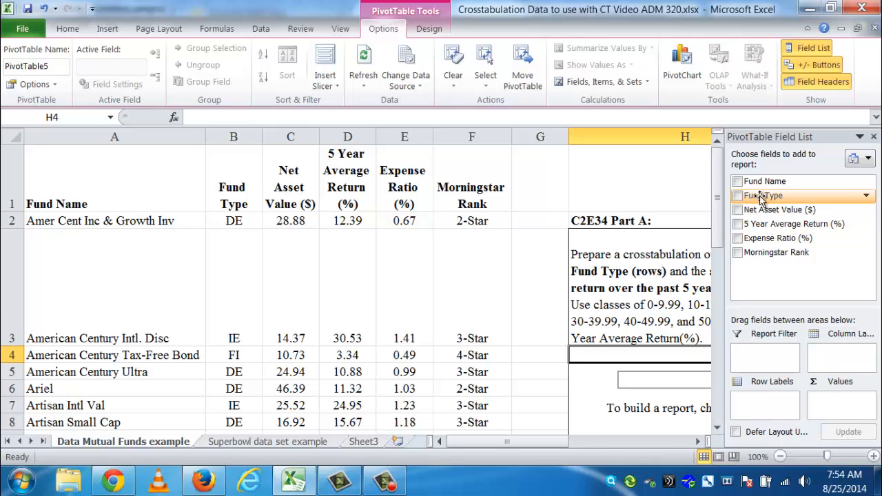
- Assign Fund Type to the PivotTable's row labels and 5 Year Average Return (%) to its column labels
left_click_drag(759, 195, 765, 402)
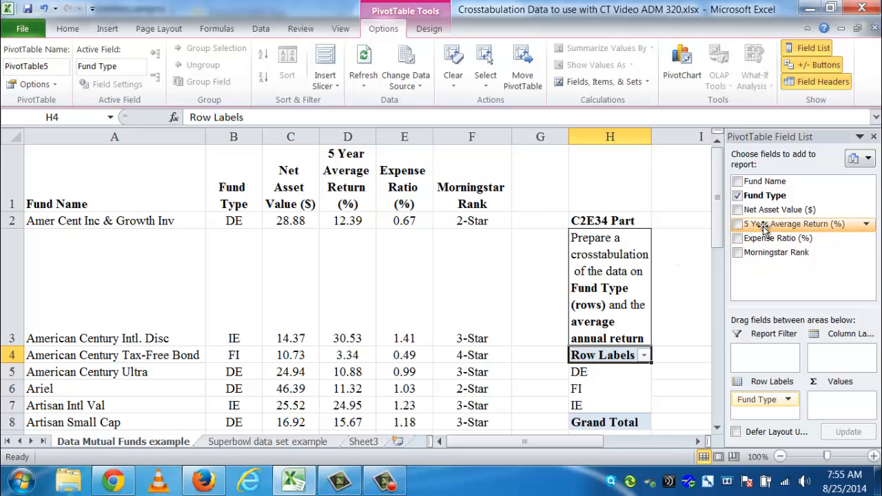
left_click_drag(764, 224, 844, 350)
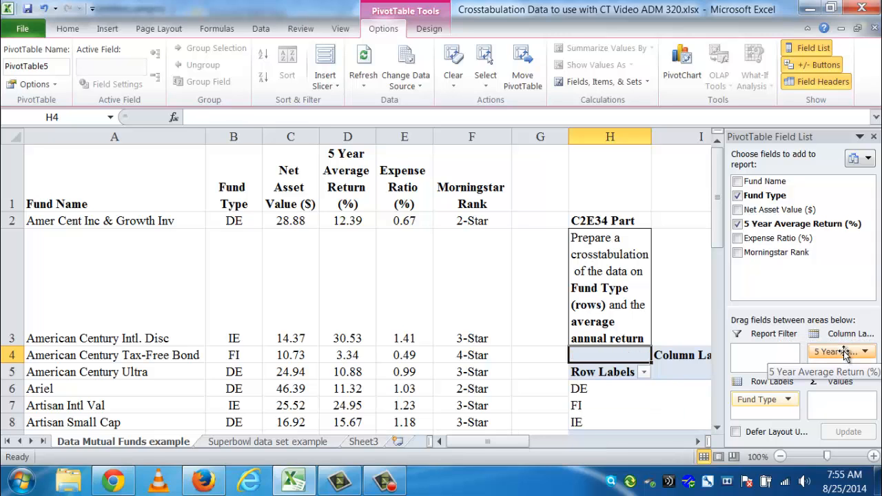
left_click(697, 442)
left_click(698, 442)
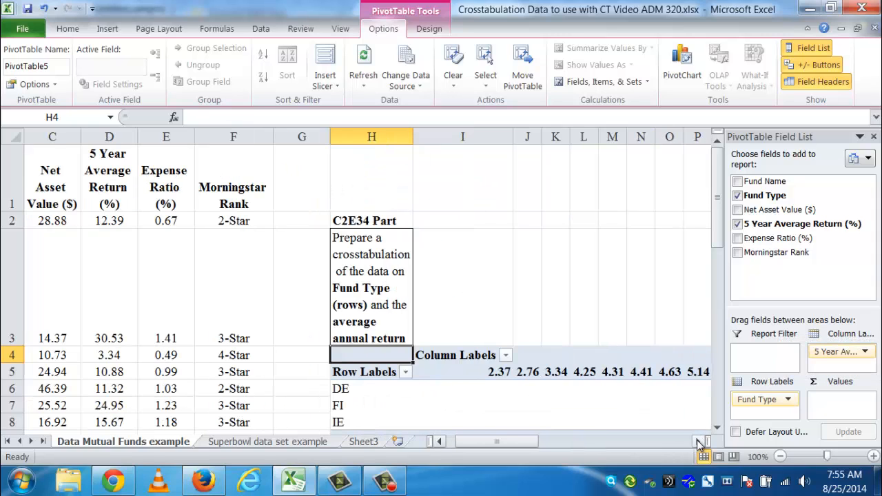
left_click(697, 441)
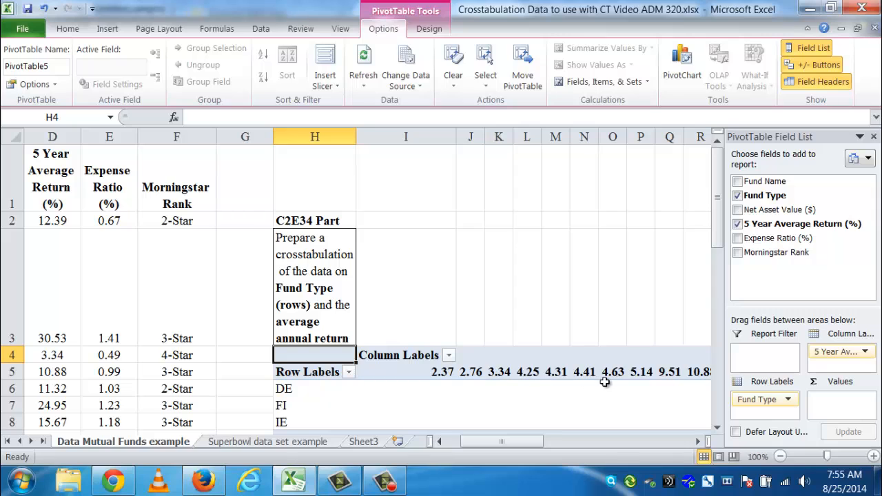
- Add 5 Year Average Return (%) to the PivotTable's values and summarize it by Count
left_click_drag(779, 227, 846, 404)
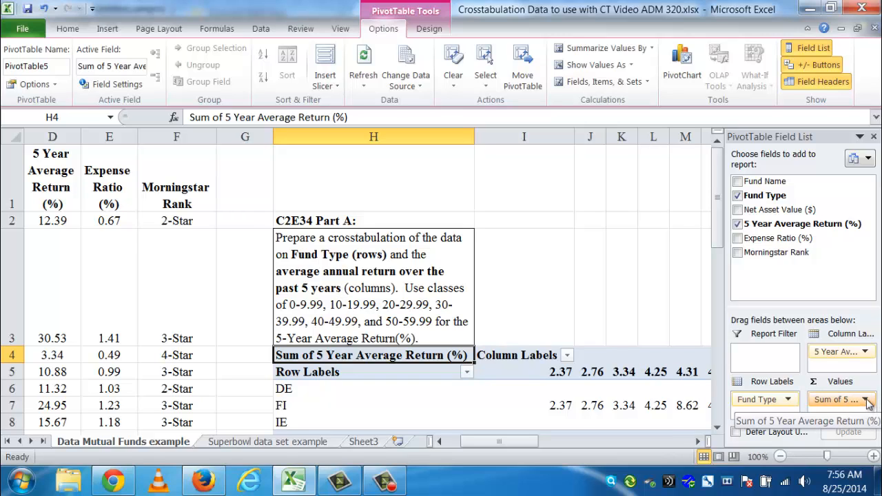
left_click(865, 401)
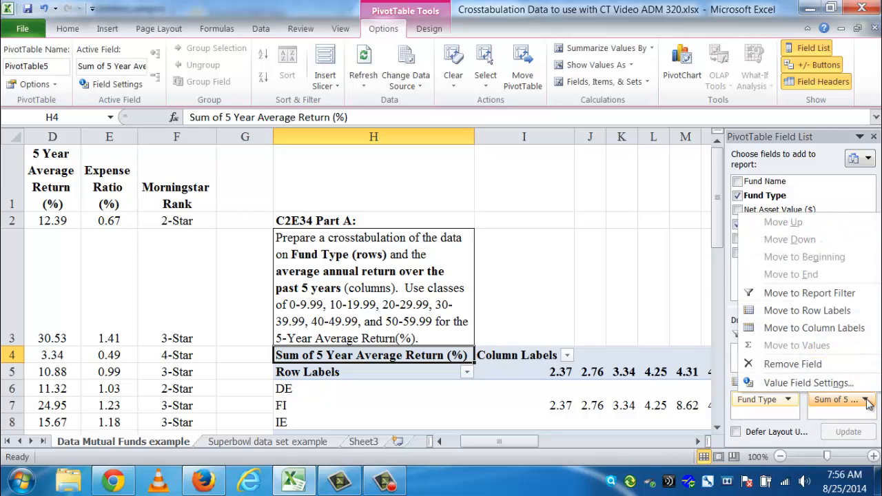
left_click(821, 384)
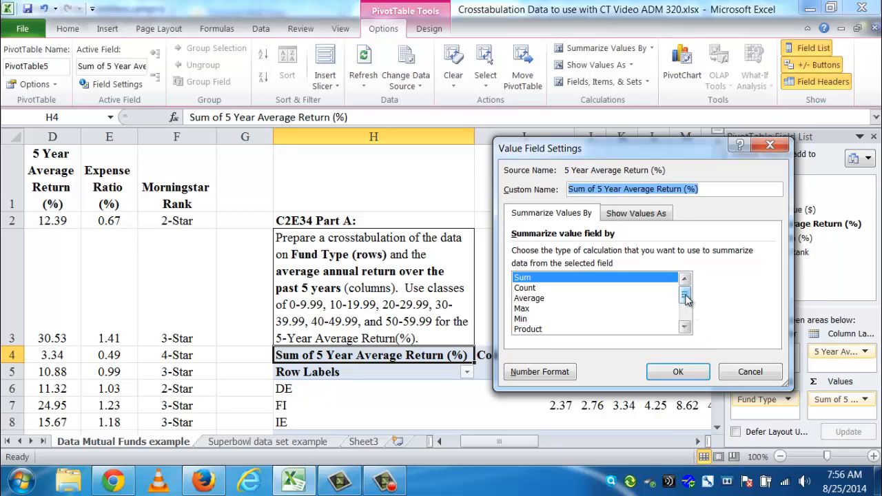
left_click(524, 288)
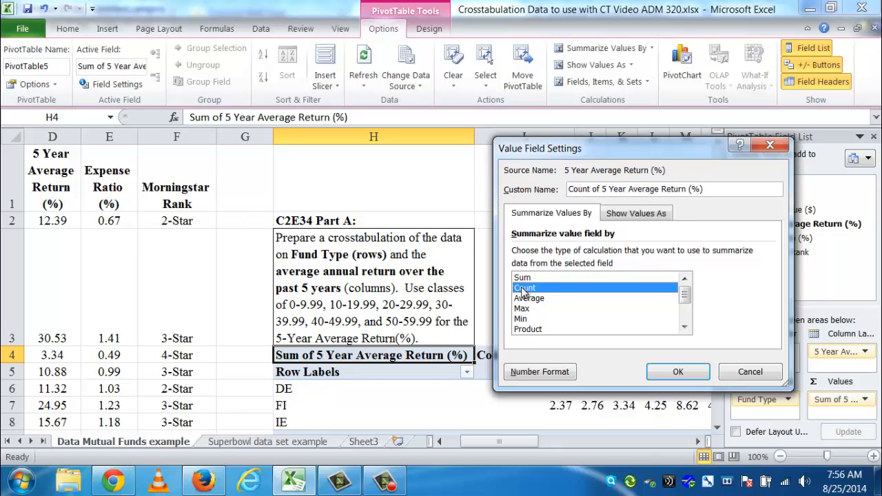
left_click(686, 329)
left_click(685, 330)
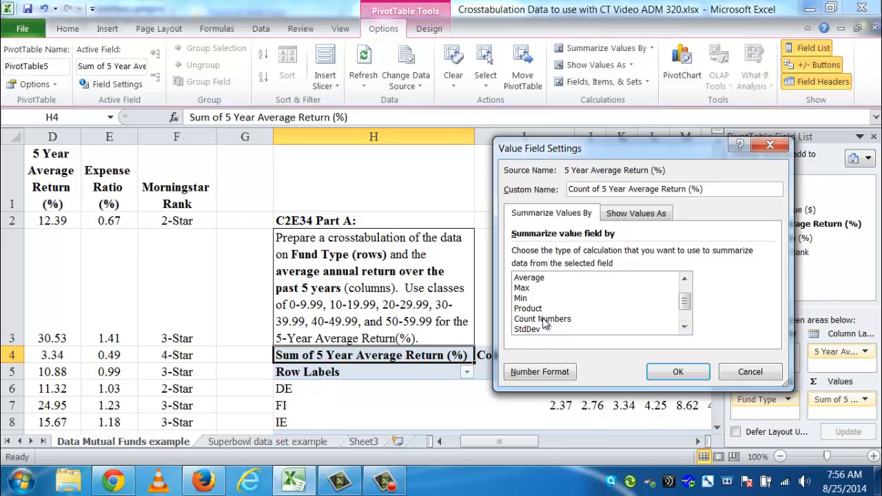
left_click(684, 329)
left_click(684, 329)
left_click(684, 329)
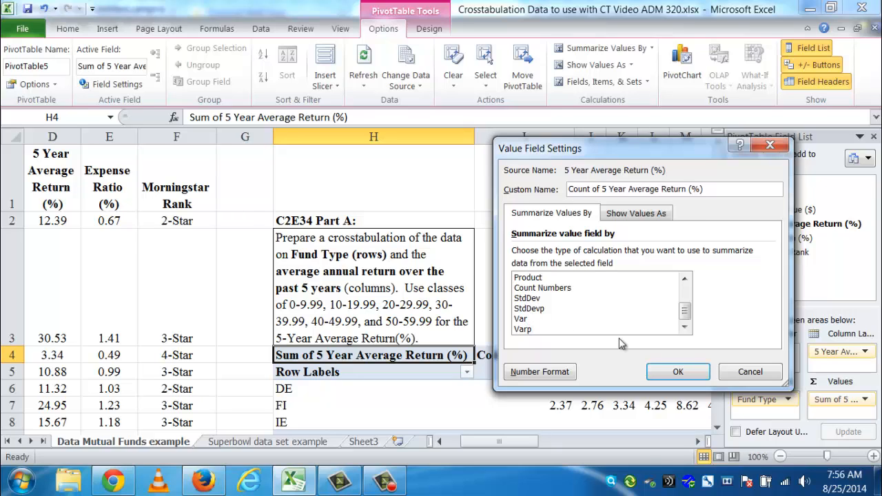
left_click_drag(685, 310, 687, 291)
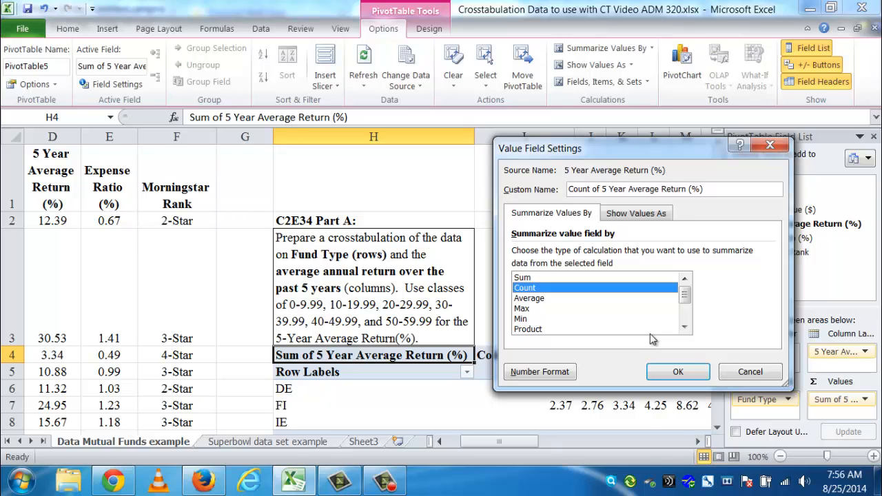
left_click(677, 373)
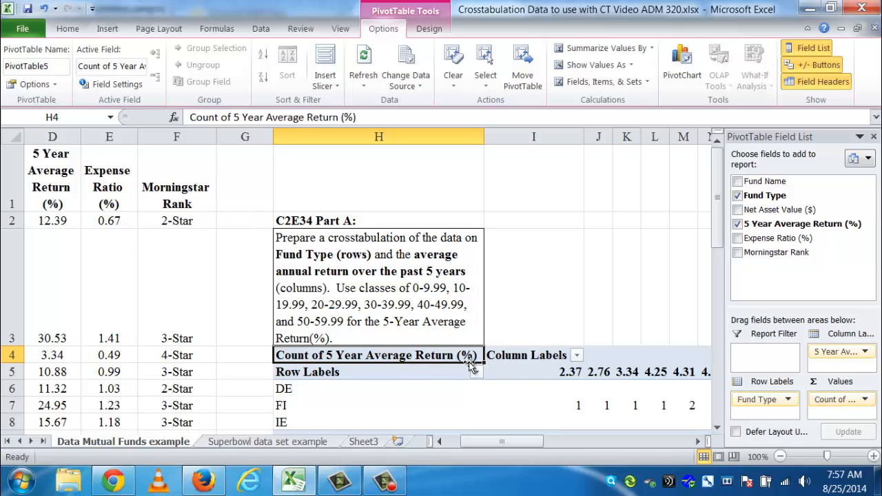
- Hide the PivotTable field list and examine the crosstabulation's rows and return columns
left_click(873, 137)
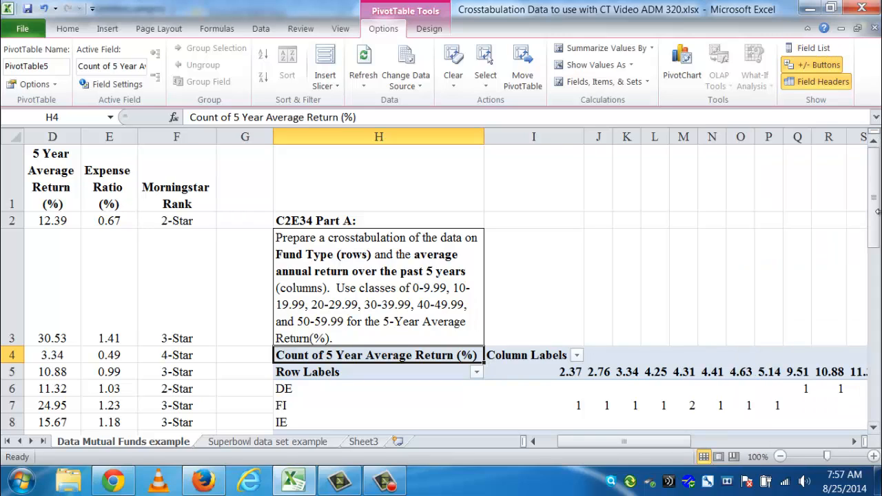
left_click_drag(875, 200, 875, 208)
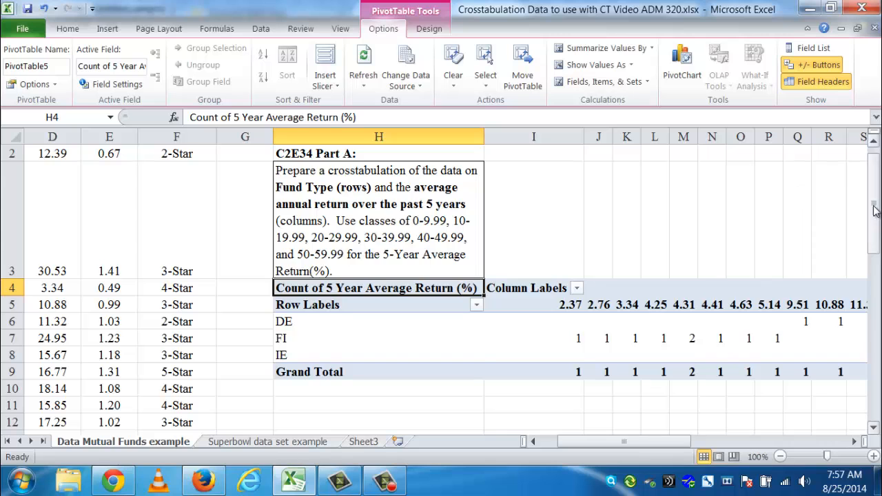
scroll(875, 209, "down", 4)
scroll(875, 148, "up", 4)
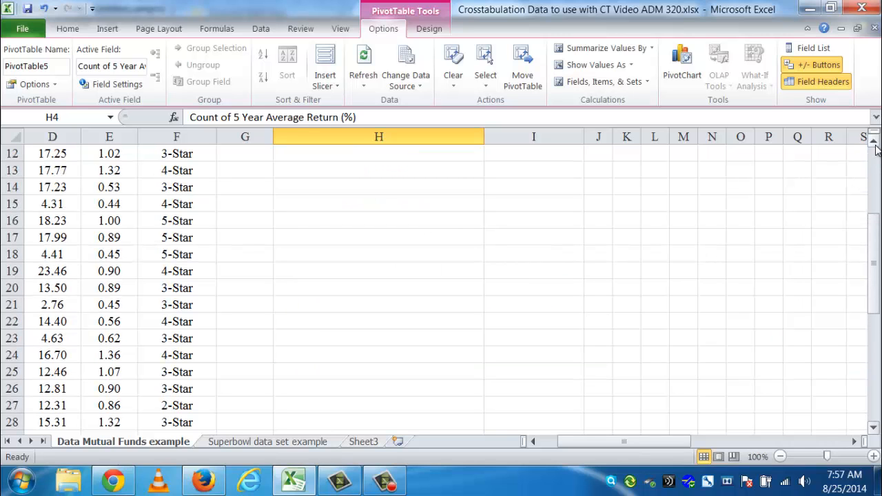
scroll(875, 142, "up", 1)
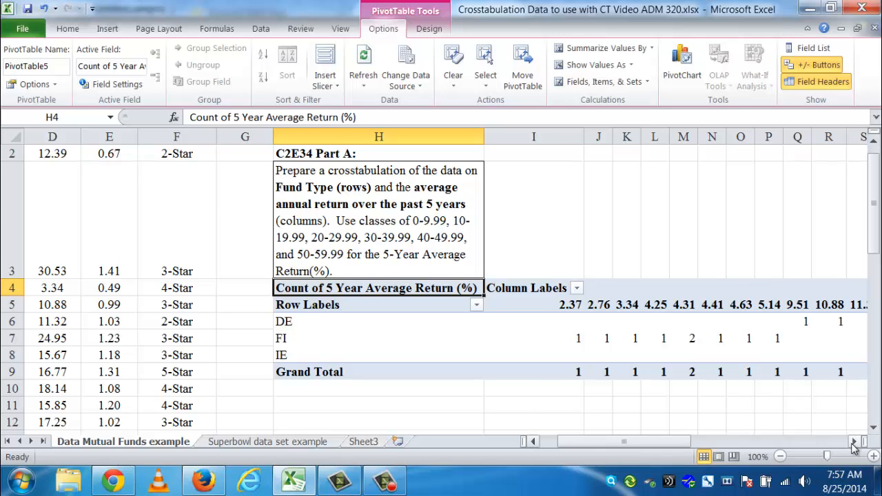
left_click(855, 443)
left_click(854, 443)
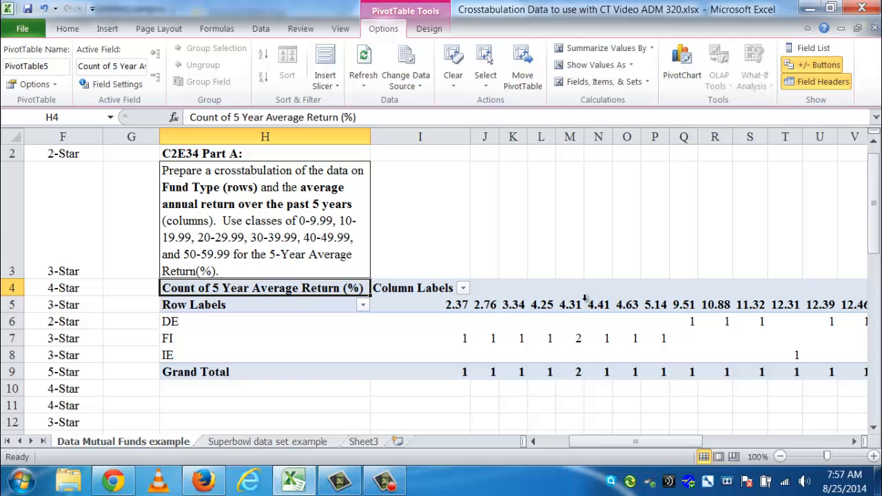
- Open the grouping settings for the PivotTable's 5 Year Average Return (%) column labels and set the interval to 9.99
left_click(274, 226)
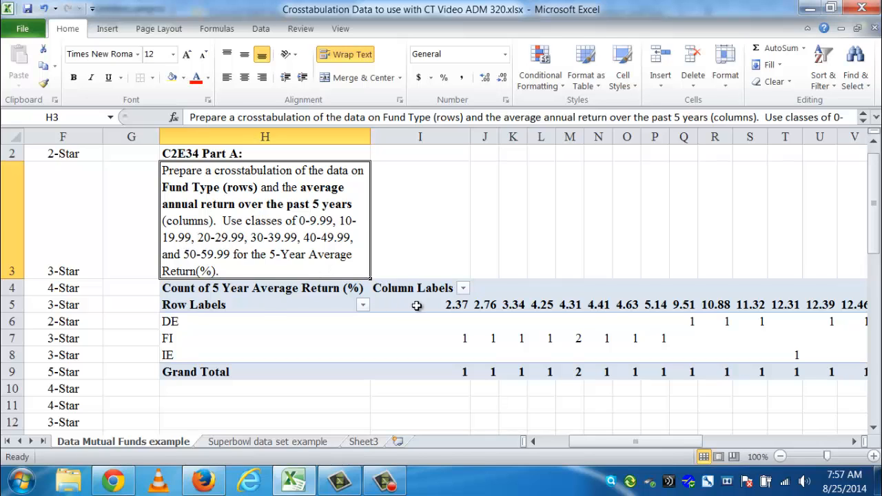
left_click(443, 307)
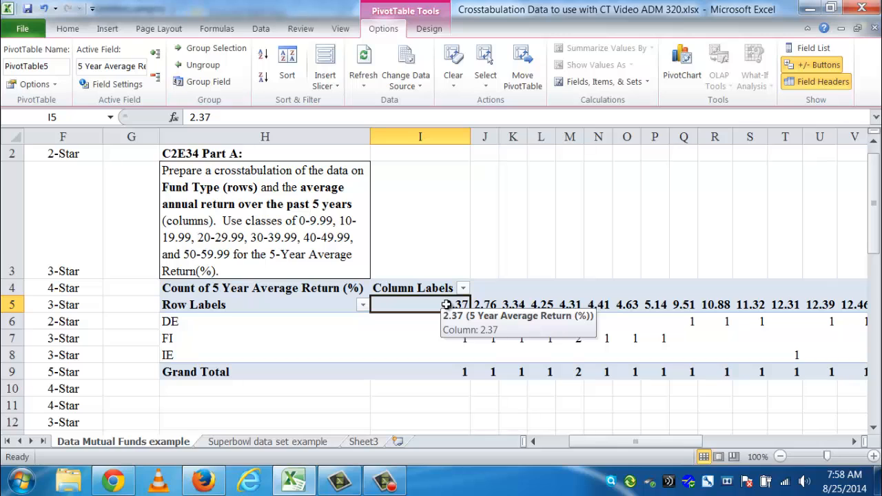
right_click(446, 304)
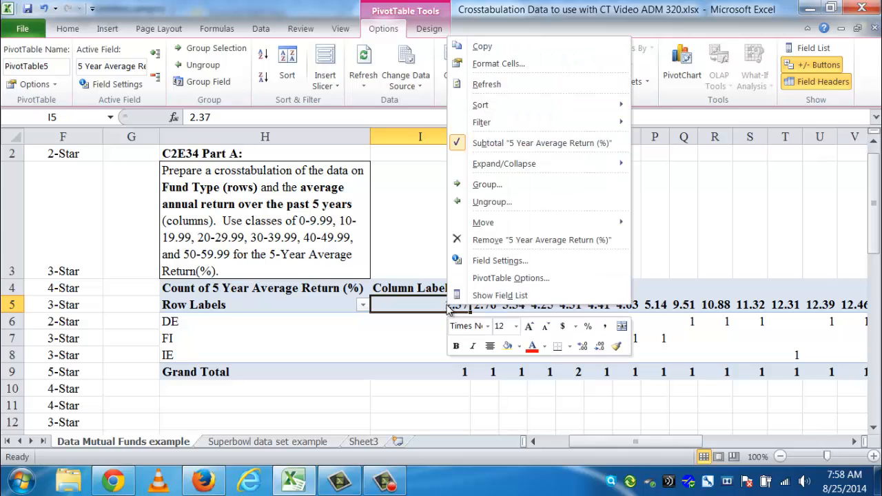
left_click(489, 185)
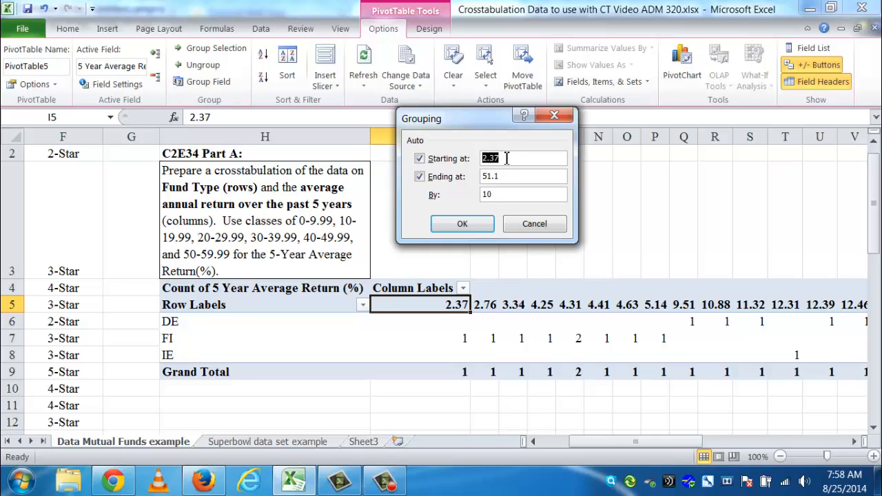
double_click(497, 195)
type("9.")
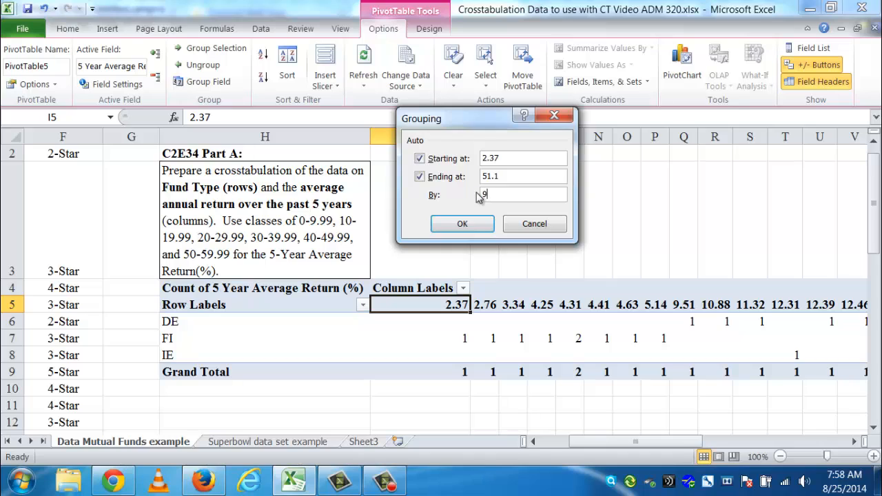
type("99")
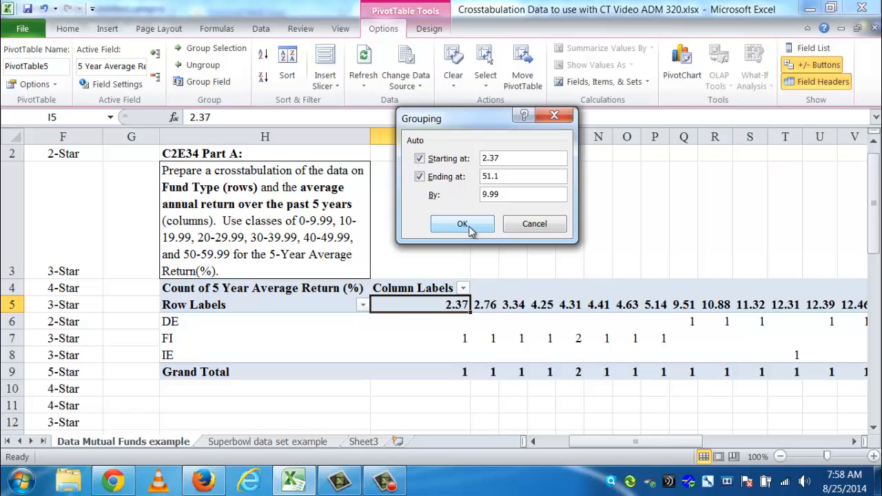
- Group the return columns starting at 0 and ending at 59.99, and examine the resulting class boundaries
left_click_drag(509, 160, 484, 160)
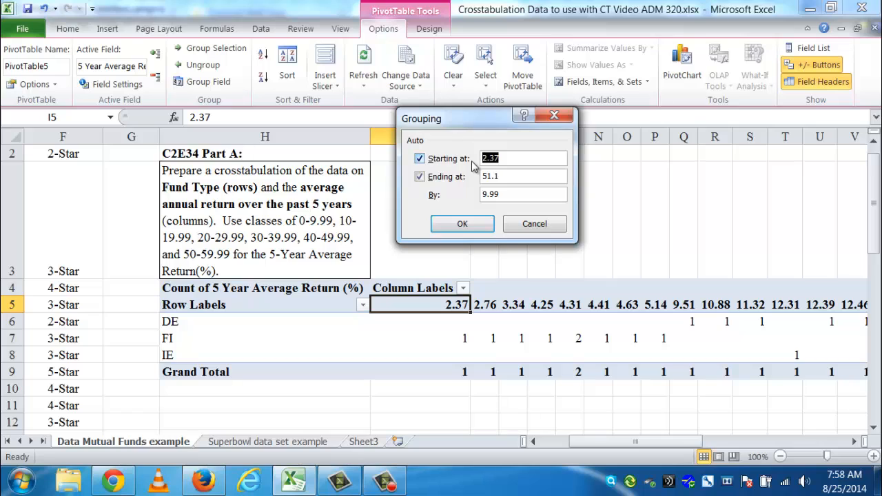
type("0")
left_click_drag(508, 177, 472, 180)
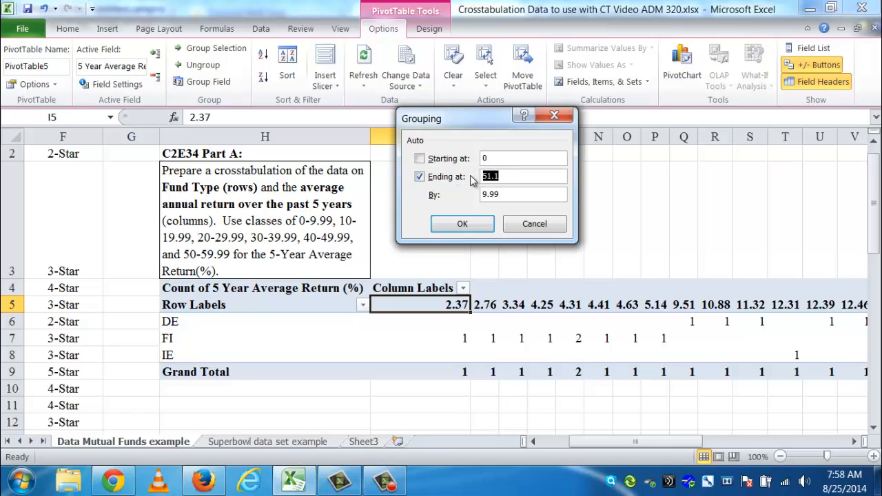
type("59.99")
left_click(461, 224)
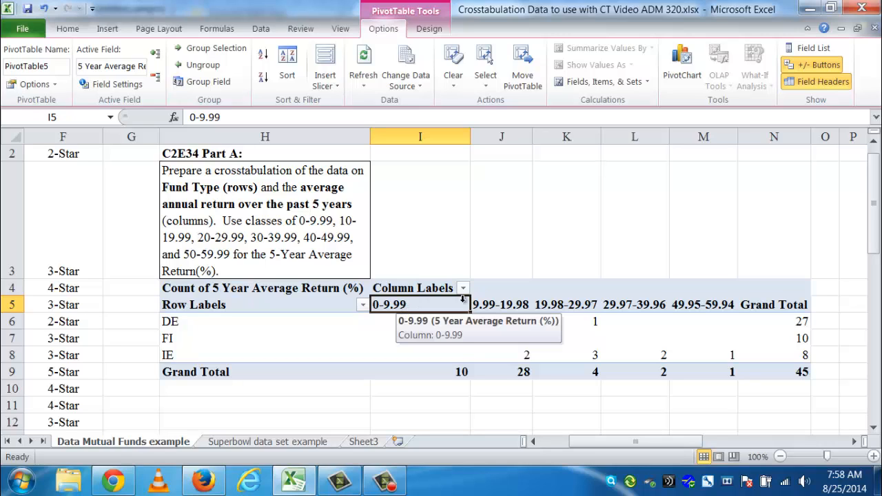
left_click(506, 296)
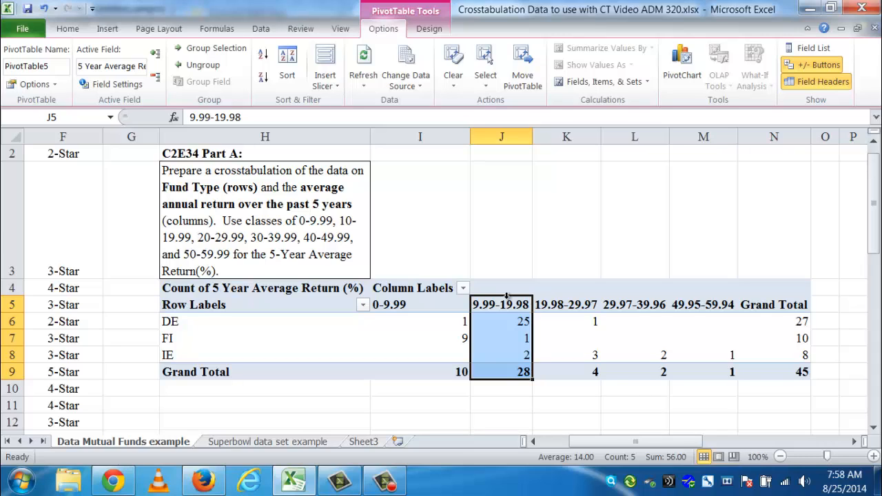
left_click(429, 304)
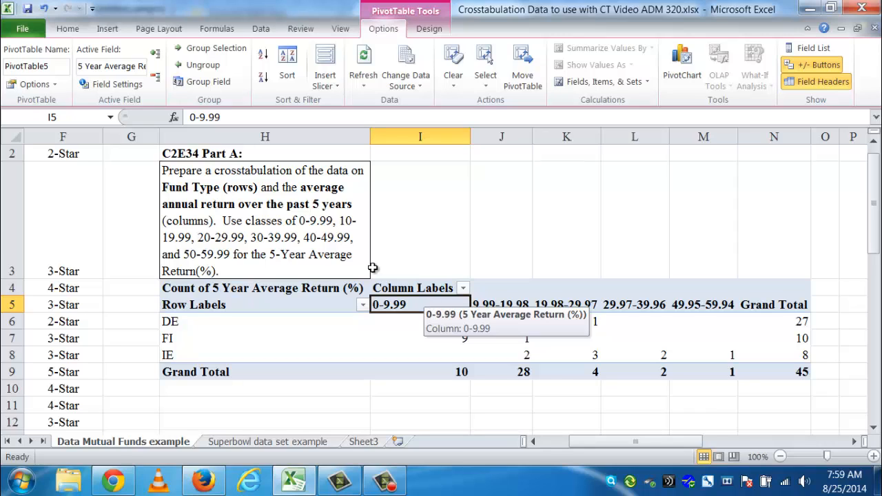
left_click(488, 304)
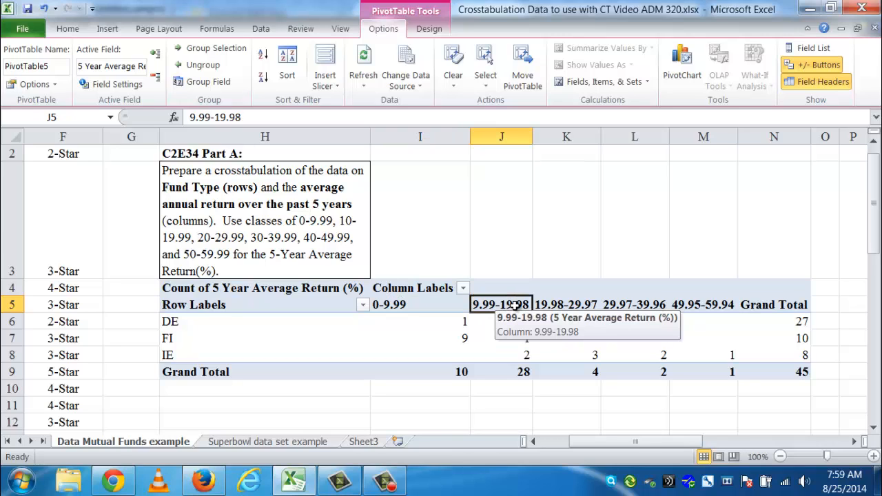
left_click(426, 310)
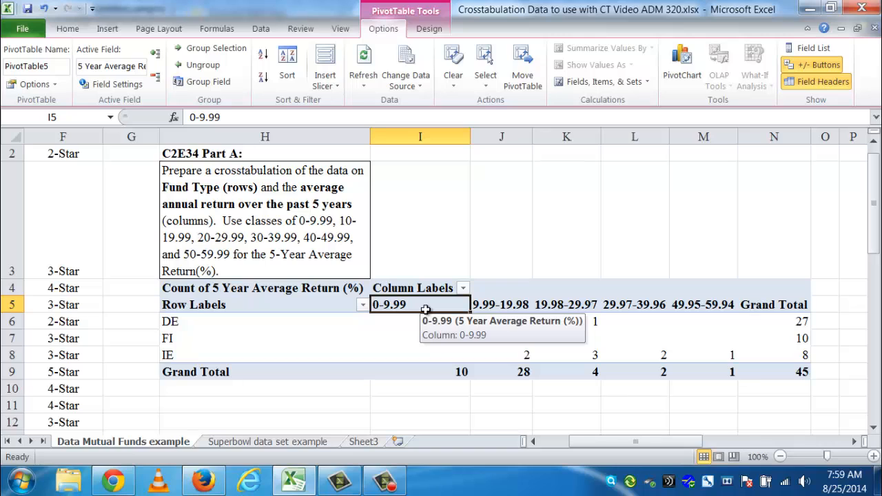
- Switch to the Superbowl data set example sheet and bring the start of its data, the Super Bowl column, into view
left_click(300, 442)
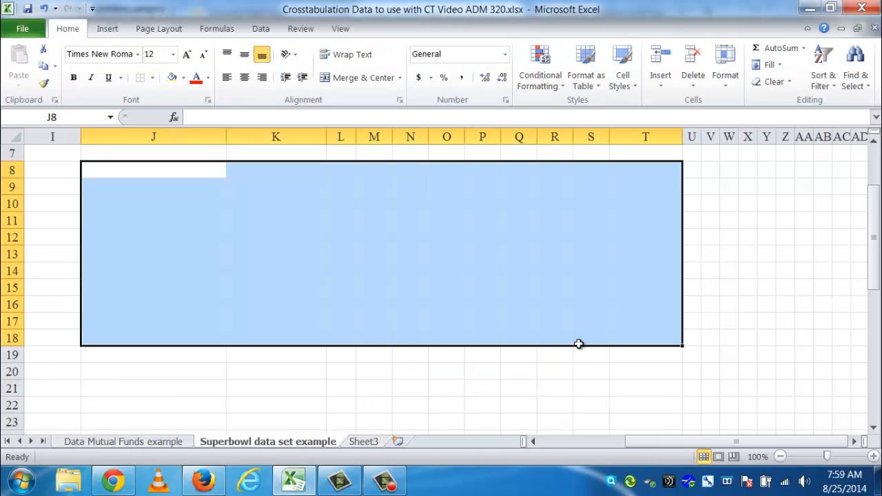
left_click_drag(874, 210, 874, 174)
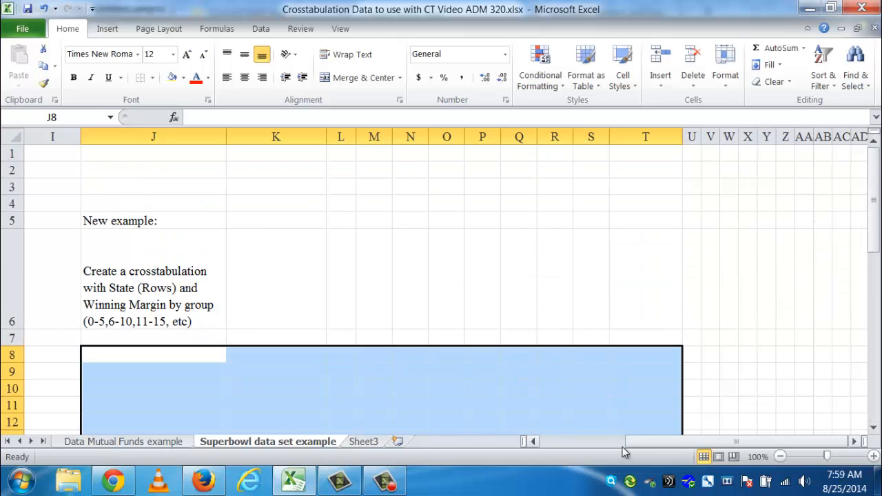
left_click(534, 443)
left_click(534, 443)
left_click(534, 443)
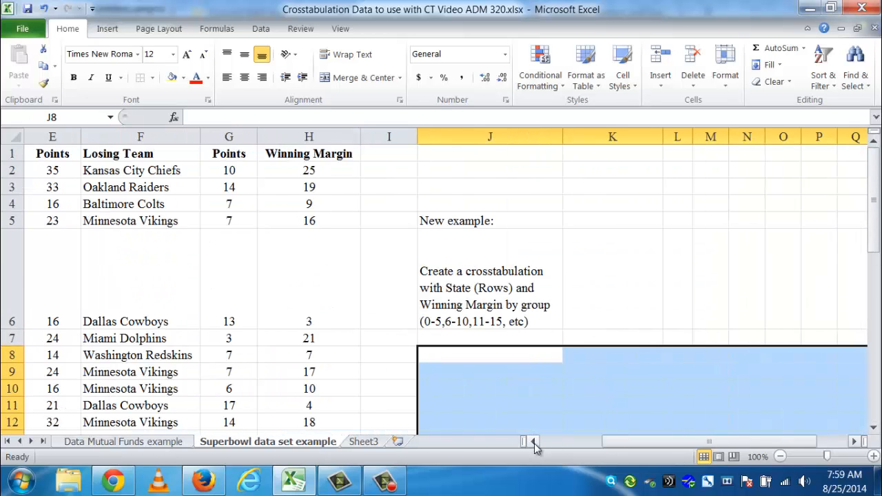
left_click(534, 443)
left_click(534, 443)
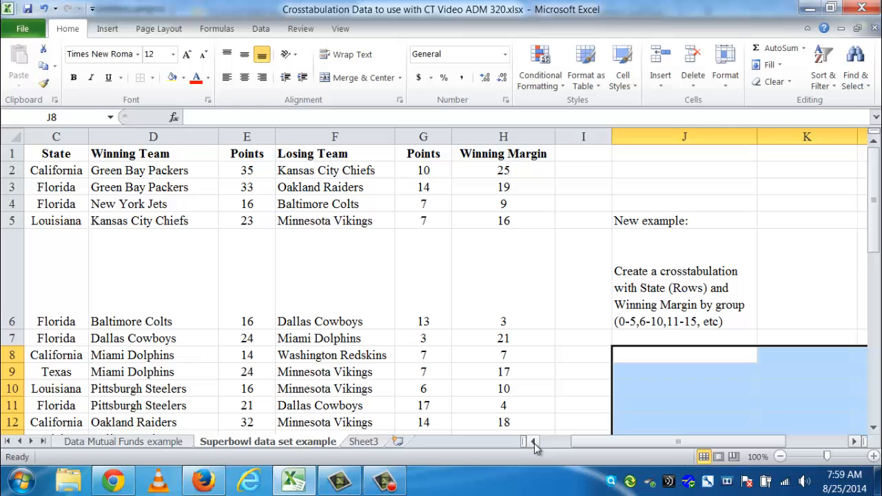
left_click(532, 443)
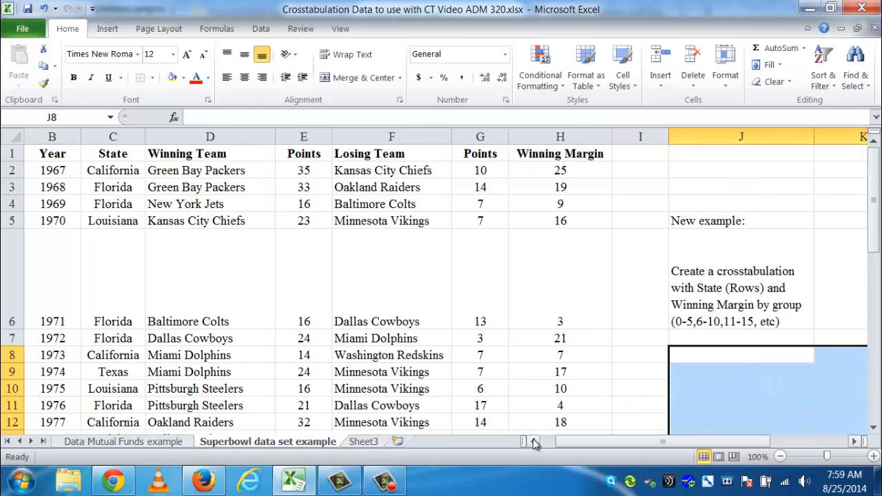
left_click(532, 443)
- Examine the first Super Bowl record's fields and the winning margin formula, and read the new example's crosstabulation instructions in J6
left_click(222, 292)
left_click(74, 174)
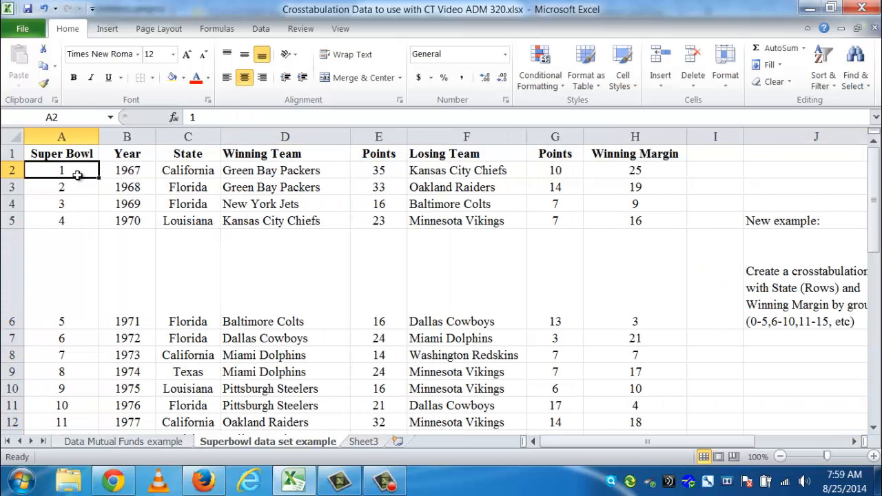
left_click(140, 168)
left_click(193, 168)
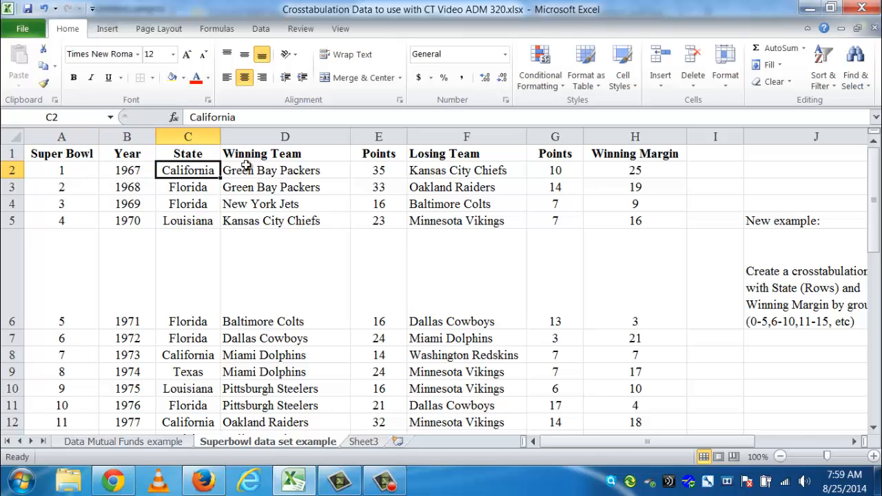
left_click(288, 168)
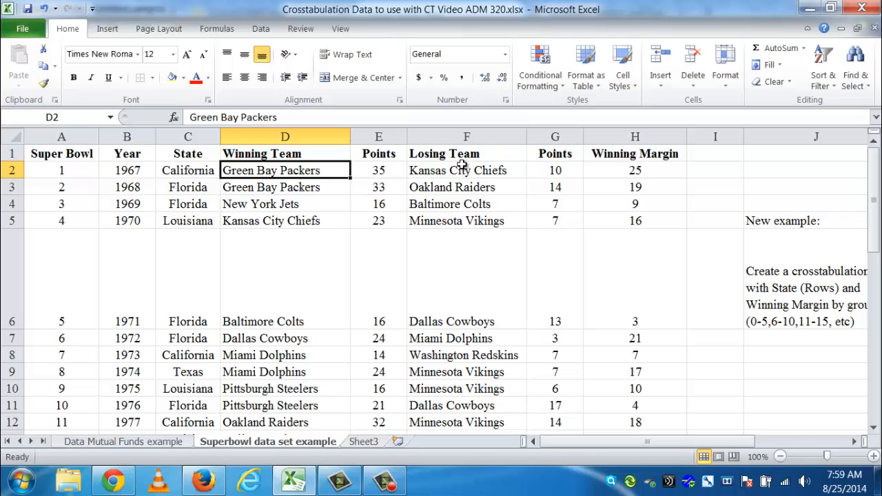
left_click(385, 173)
left_click(557, 177)
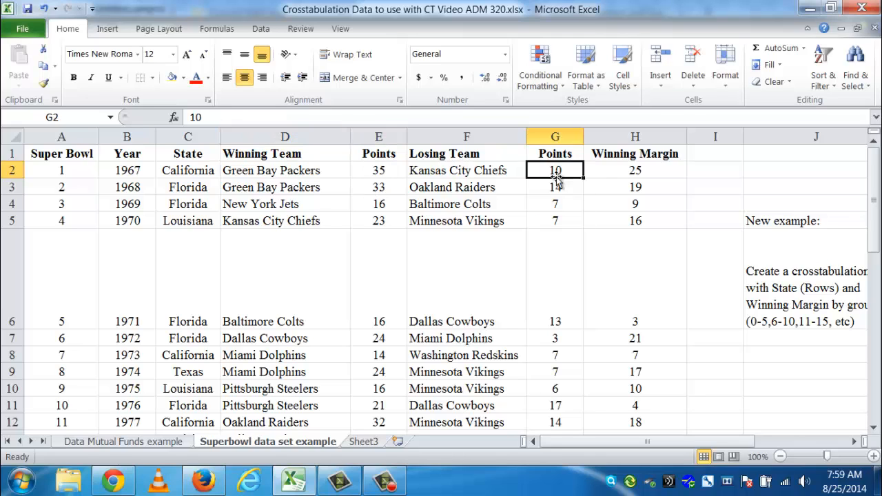
left_click(621, 173)
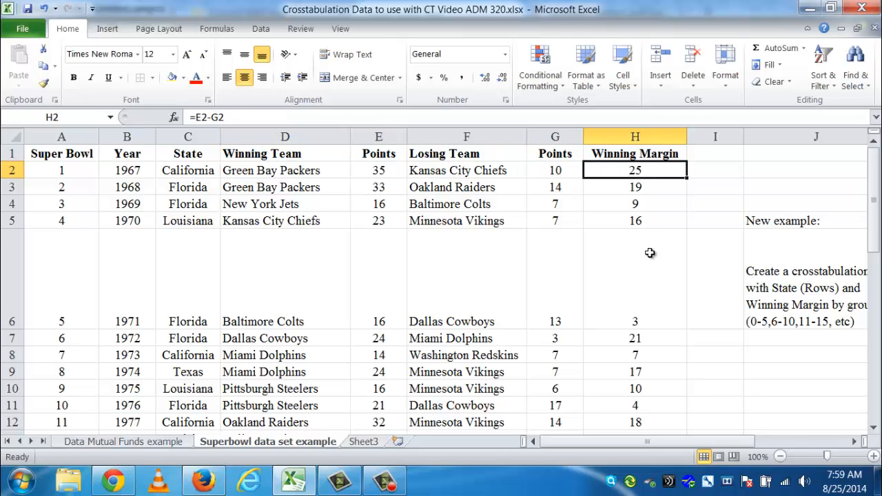
left_click(854, 441)
left_click(855, 441)
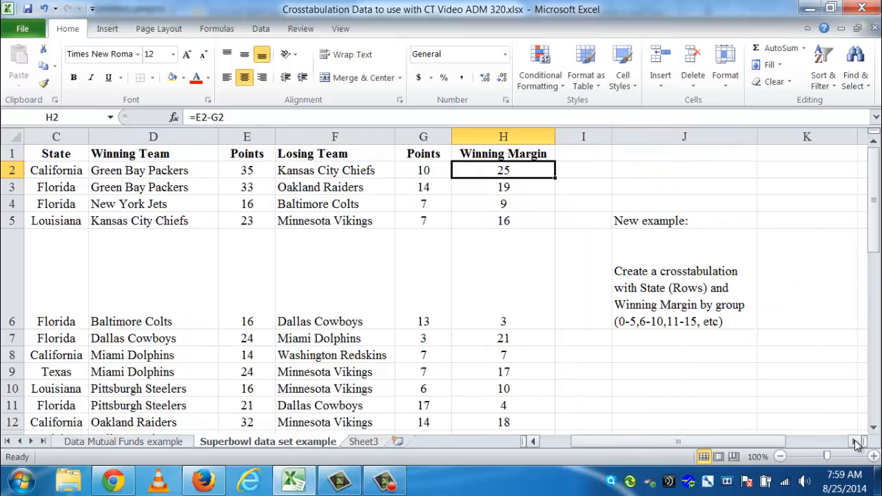
left_click(703, 293)
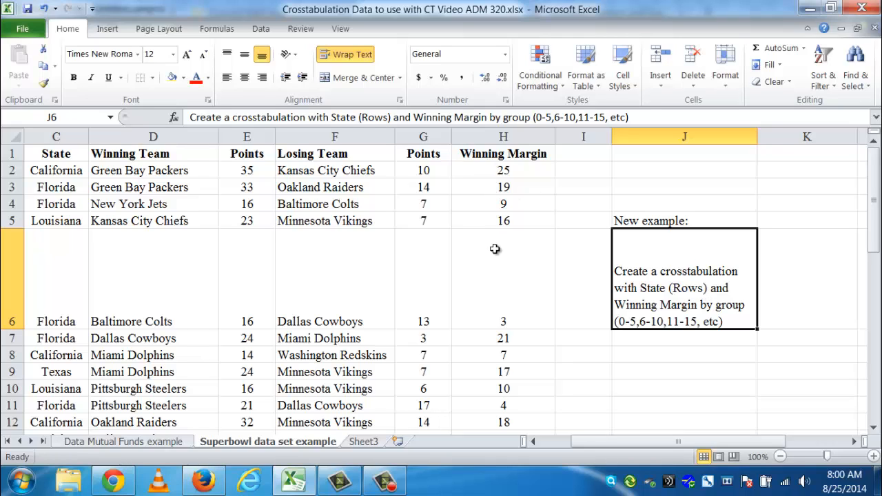
left_click(661, 353)
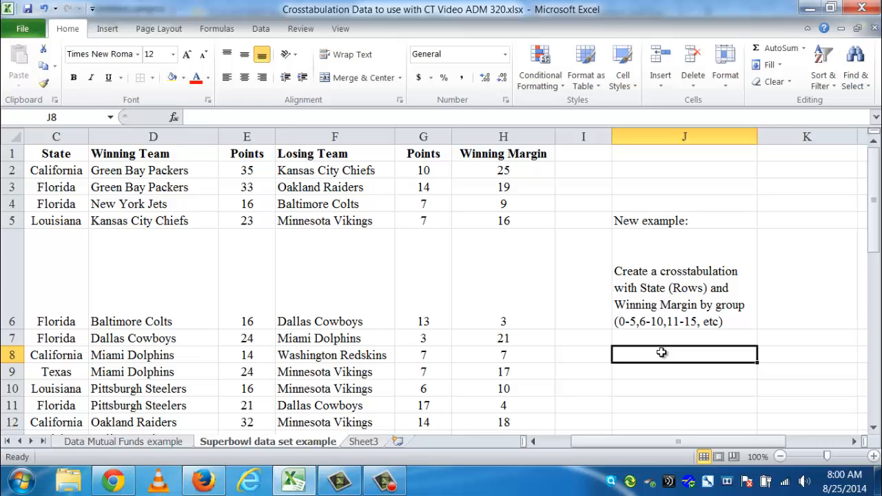
left_click(69, 153)
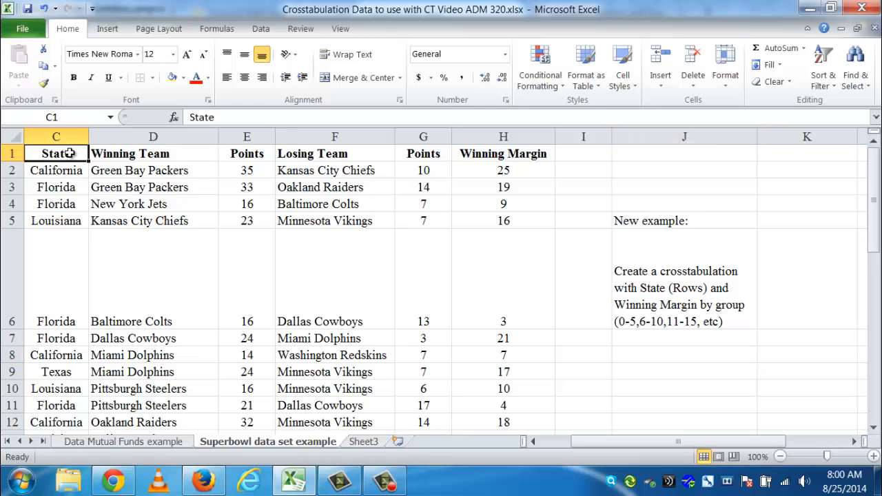
left_click_drag(70, 153, 469, 359)
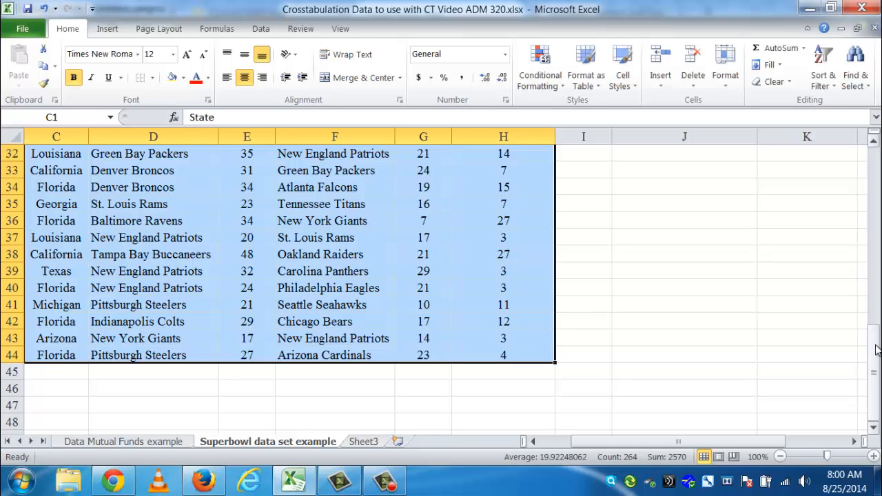
left_click_drag(876, 350, 846, 156)
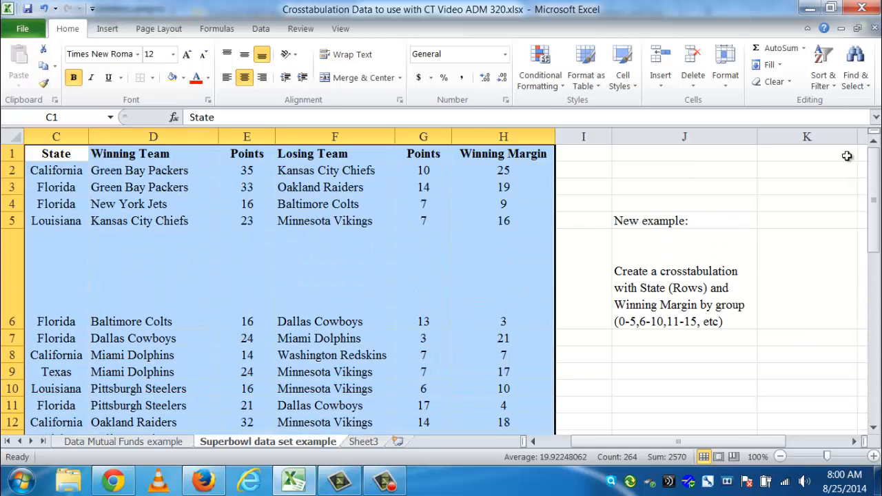
left_click(109, 30)
left_click(23, 80)
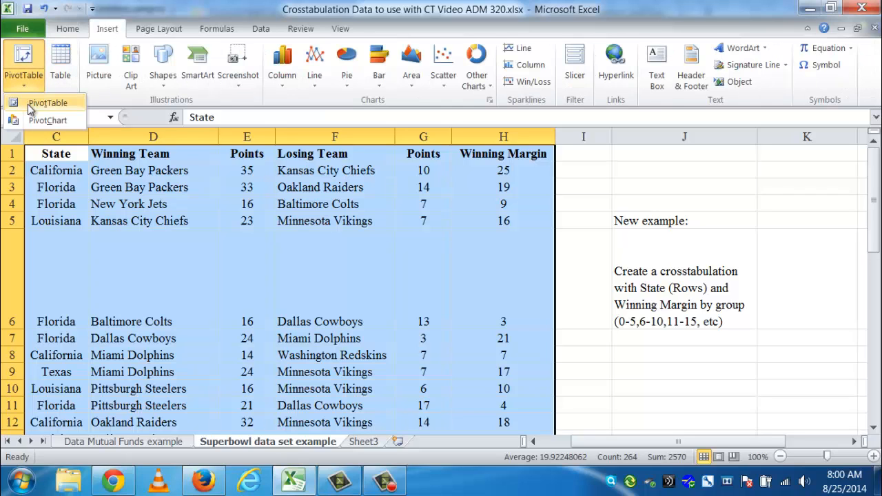
left_click(30, 105)
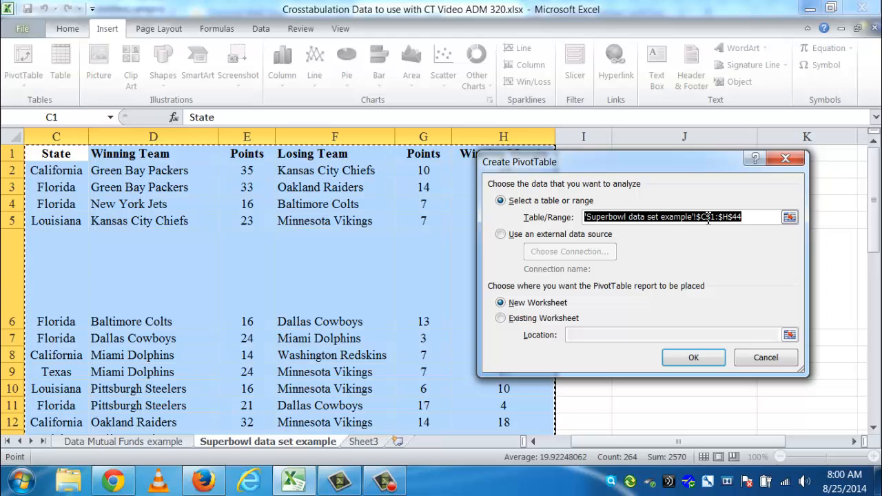
left_click(761, 357)
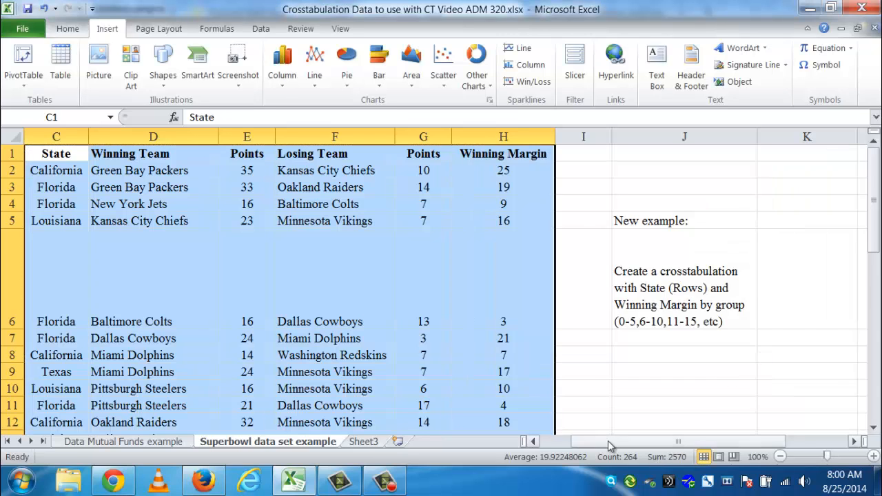
- Select the whole Super Bowl data range A1:H44, including its headers, and start creating a PivotTable from it
left_click_drag(608, 440, 571, 449)
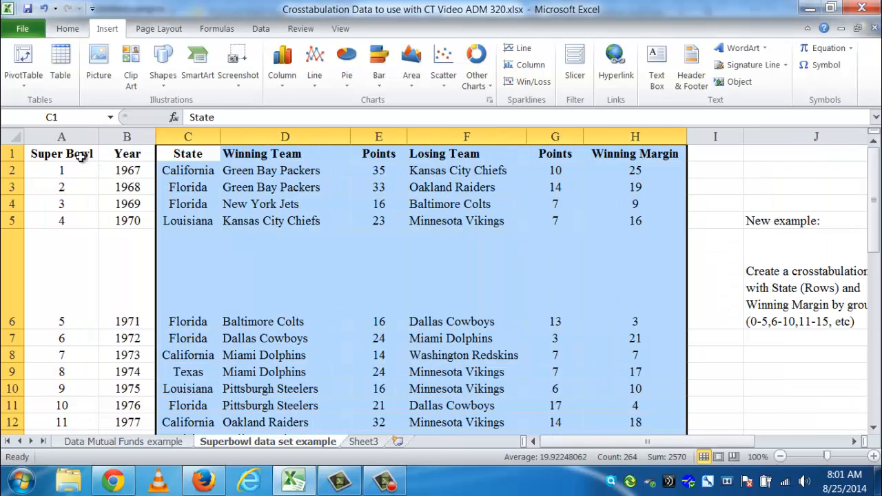
left_click_drag(80, 157, 127, 154)
left_click_drag(355, 218, 608, 405)
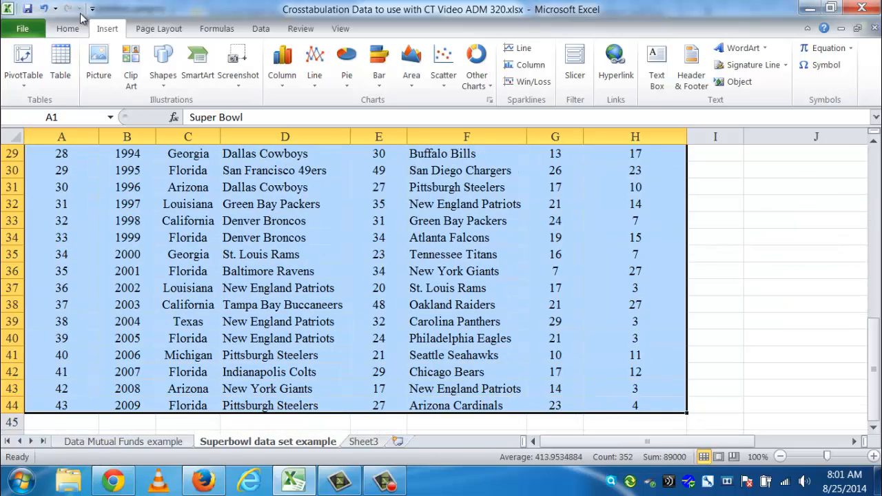
left_click(29, 81)
left_click(31, 101)
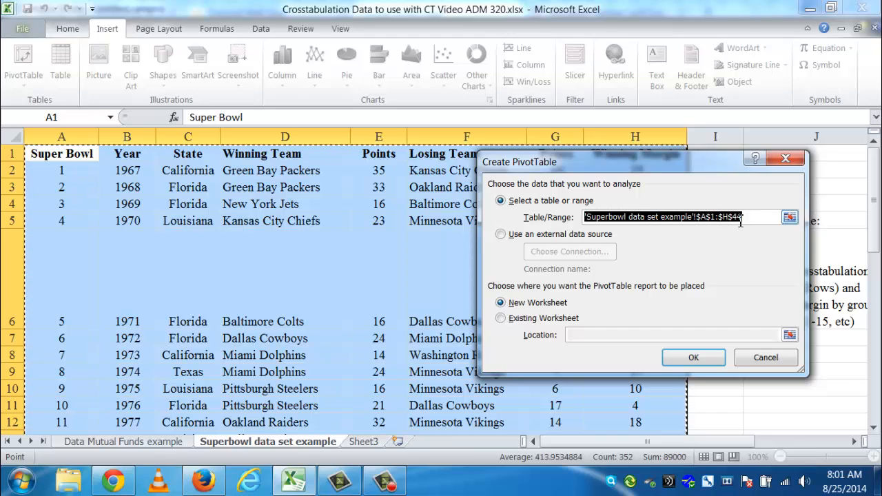
- Place the PivotTable on the existing Superbowl data set example worksheet at cell J8 and create it
left_click(501, 319)
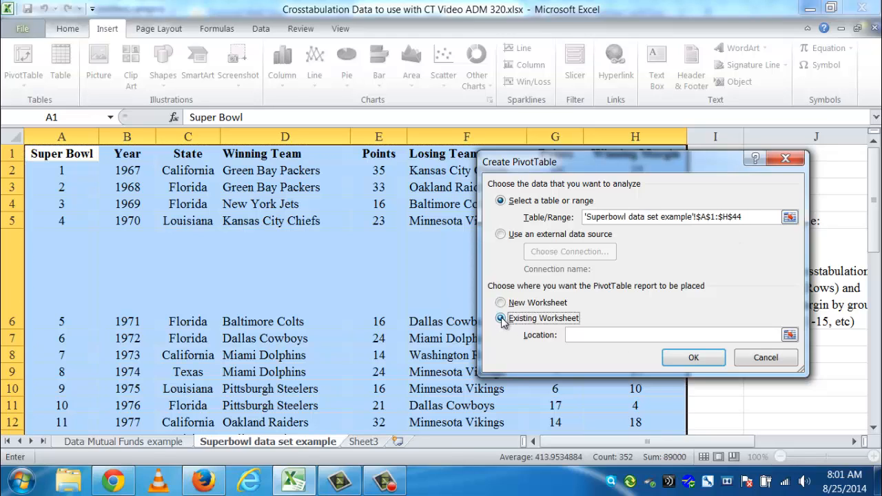
left_click(789, 335)
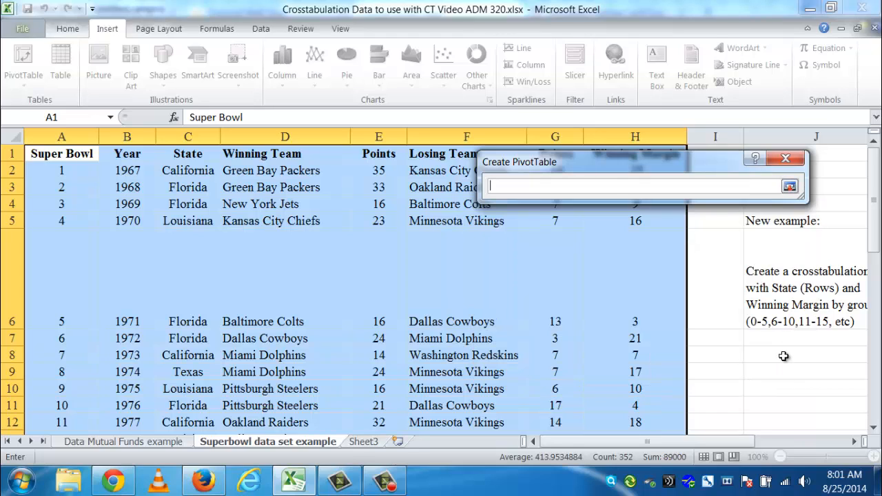
left_click(783, 356)
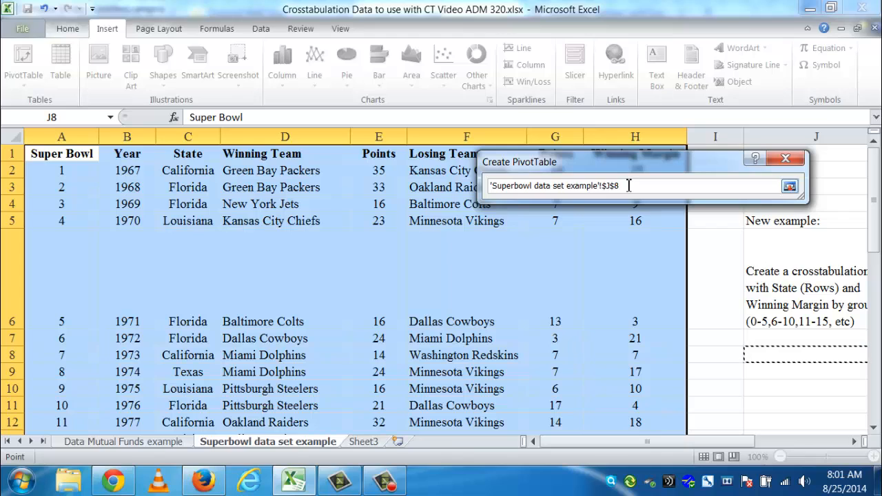
key("Return")
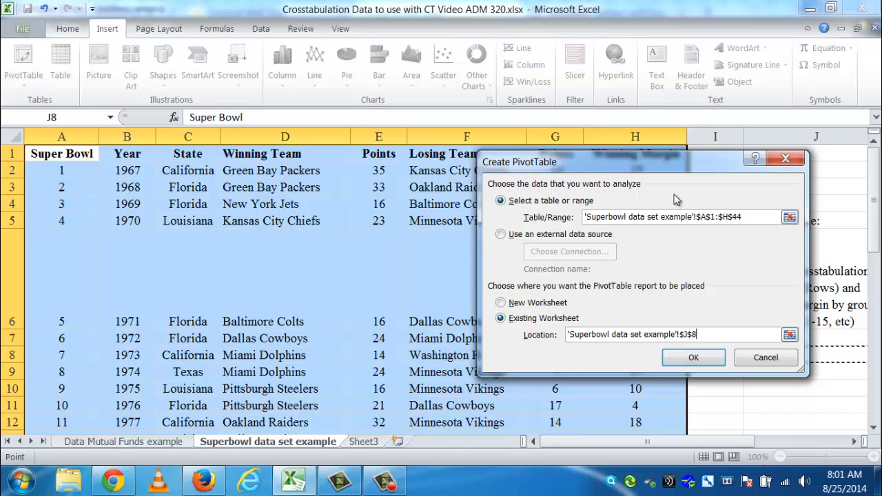
left_click(691, 358)
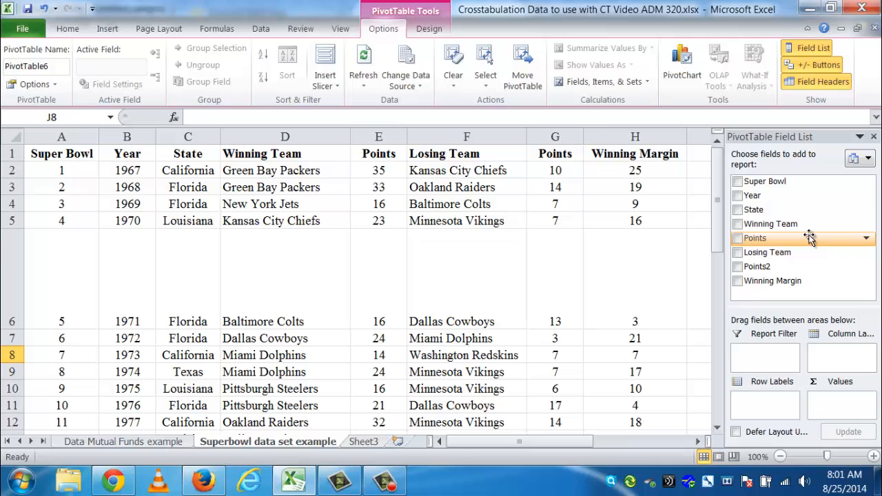
- Add the State field to the new PivotTable as its row labels
left_click(697, 441)
left_click(697, 442)
left_click(697, 442)
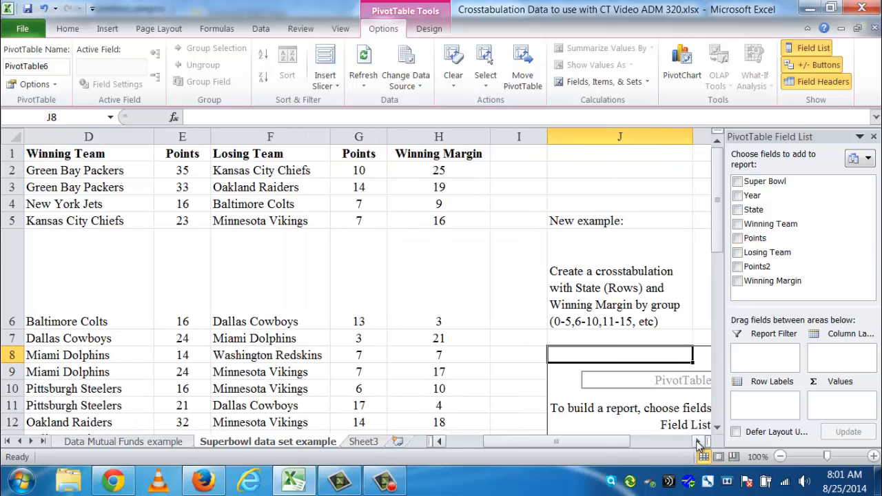
left_click(697, 442)
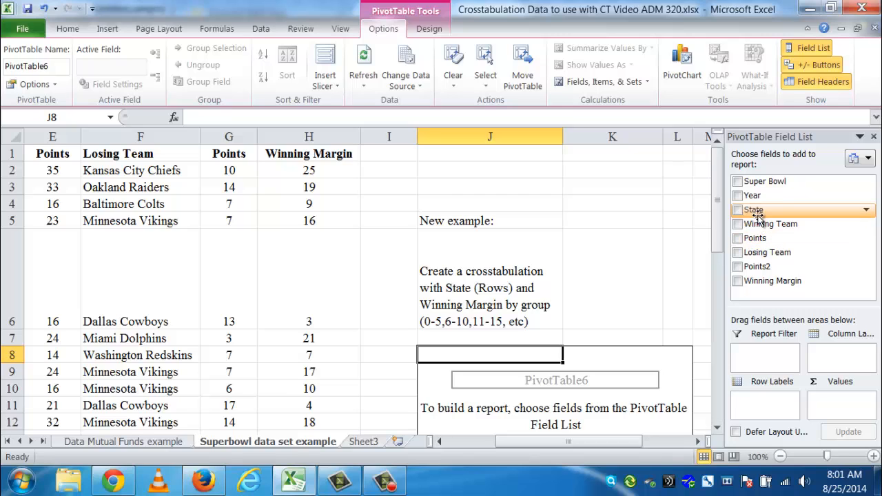
left_click_drag(757, 213, 754, 403)
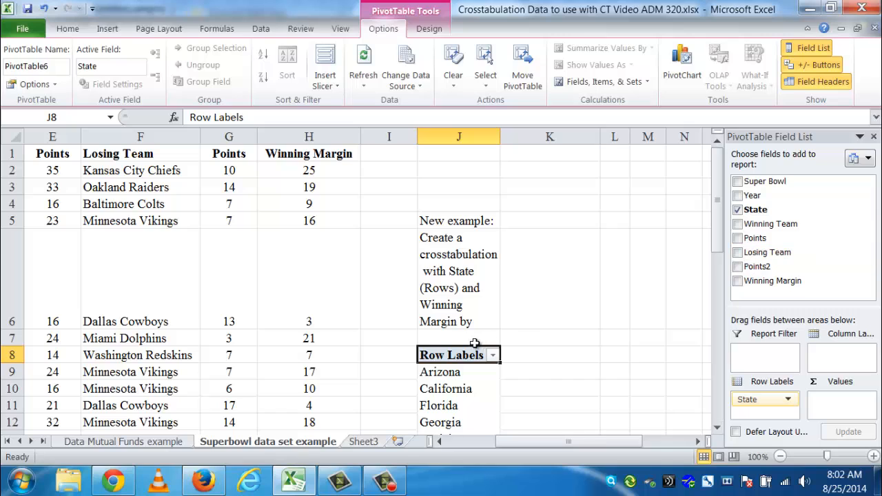
left_click(450, 288)
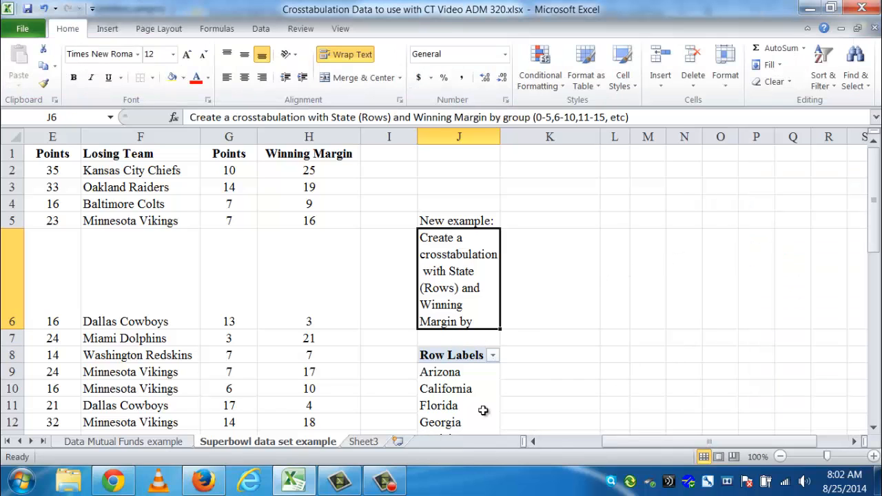
left_click(308, 470)
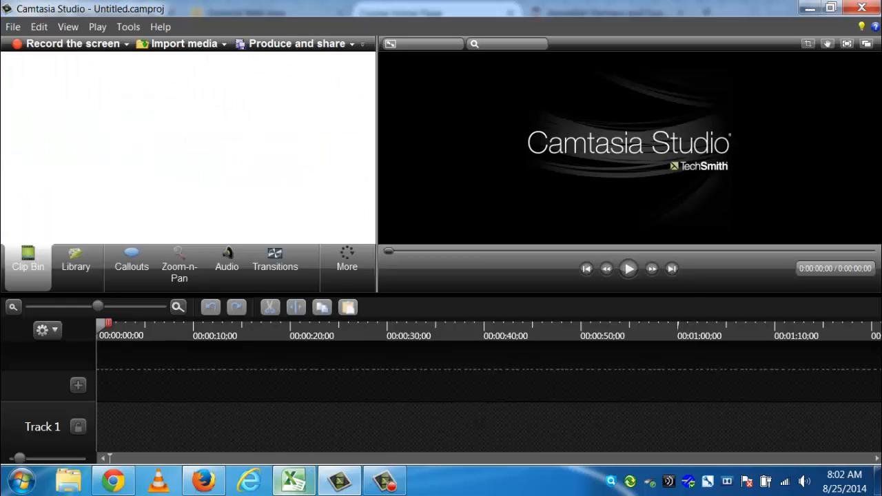
left_click(308, 471)
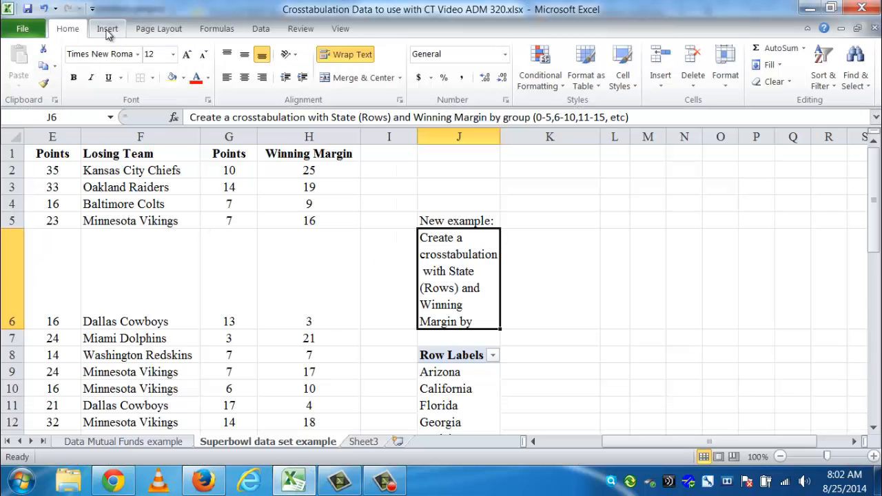
- Reactivate the PivotTable at J8 and add Winning Margin as both its column labels and its values
right_click(461, 353)
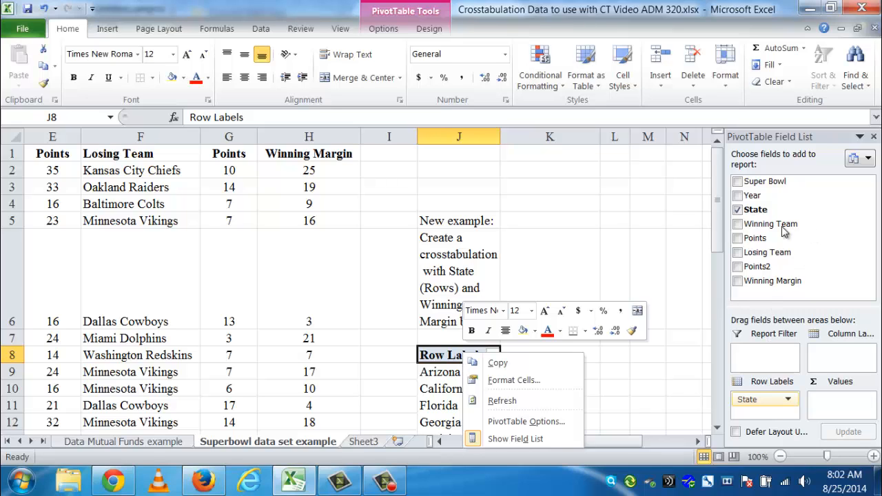
left_click_drag(770, 280, 842, 353)
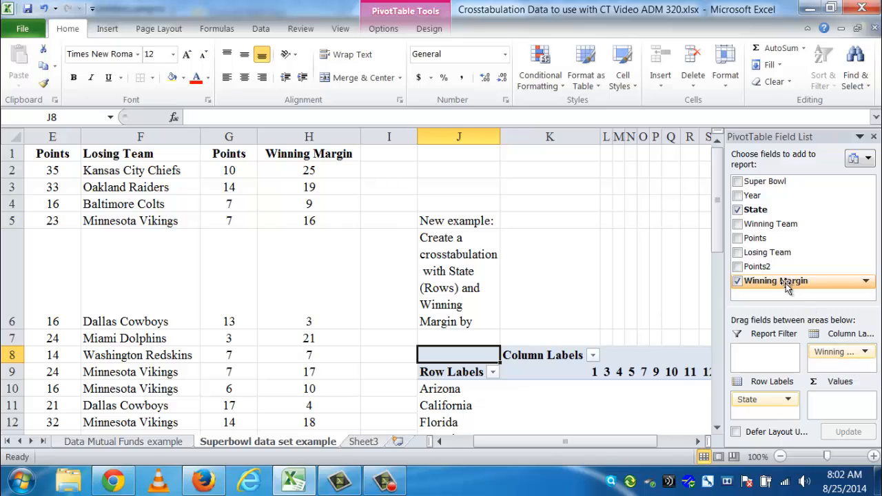
left_click_drag(787, 287, 858, 407)
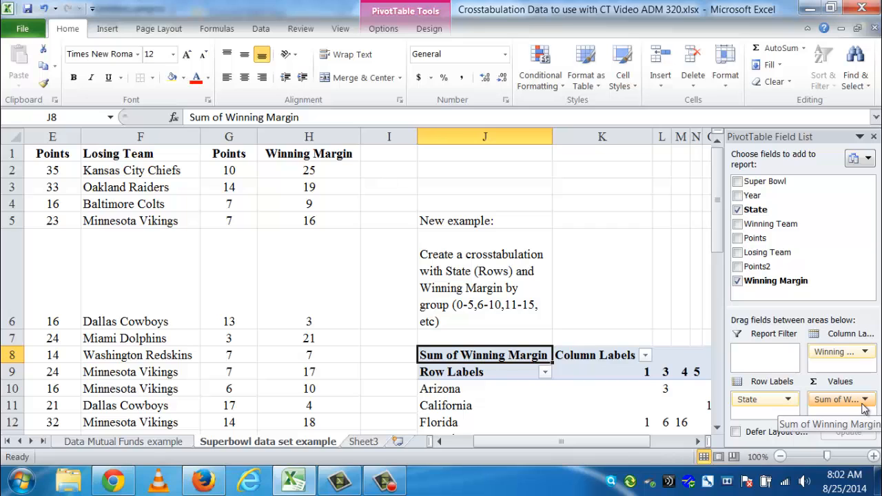
- Change the Winning Margin value field so that it is summarized by Count
left_click(864, 401)
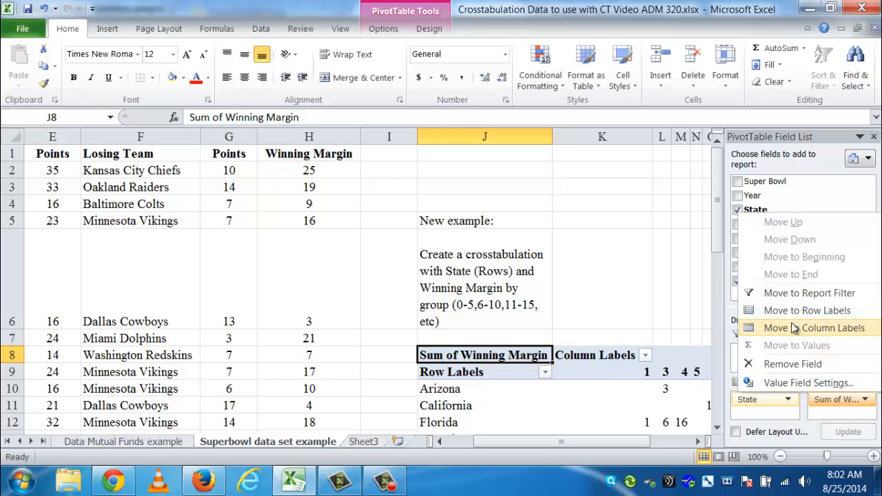
left_click(785, 383)
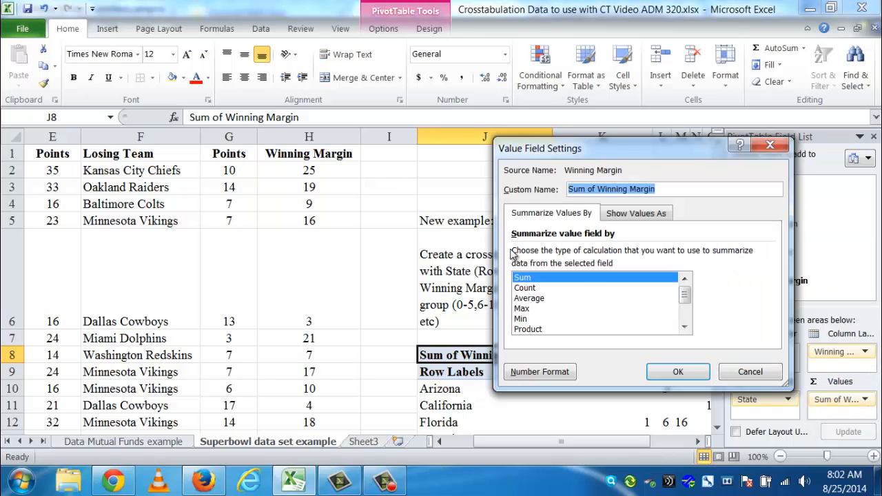
left_click(527, 288)
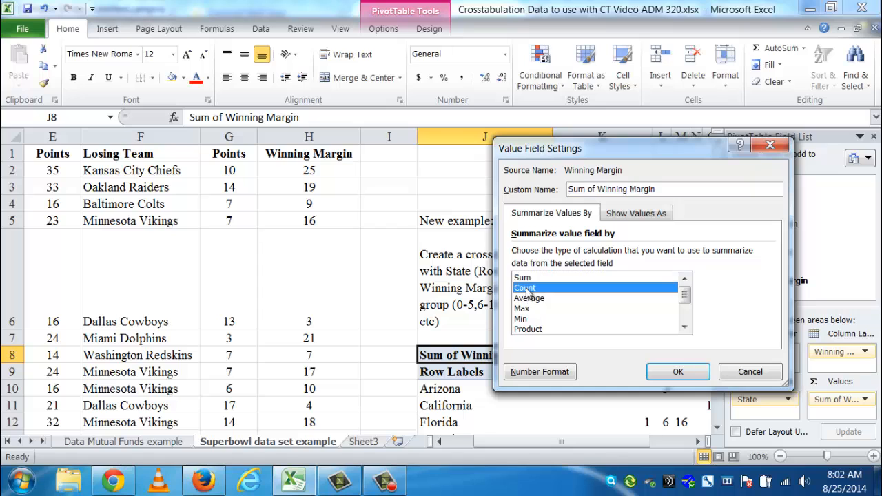
left_click(675, 371)
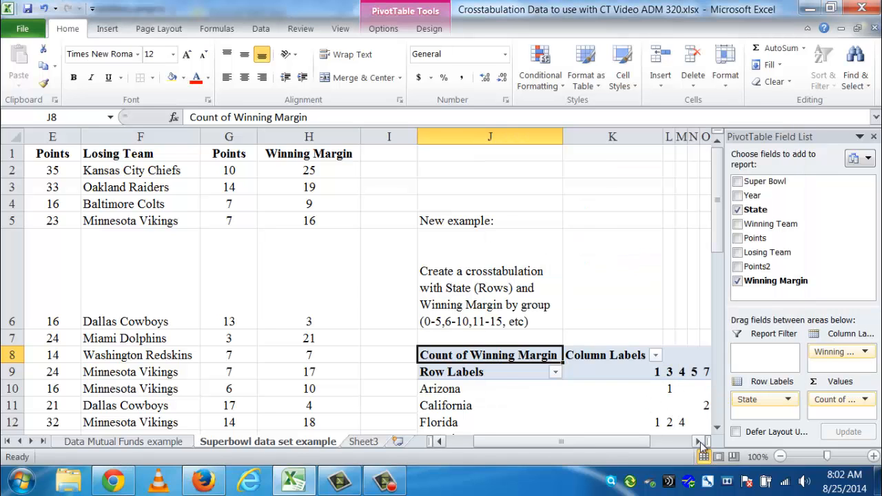
- Examine the full State by Winning Margin crosstabulation and its grand totals, and reread the grouping instructions in J6
left_click(692, 442)
left_click(694, 442)
left_click(697, 443)
left_click(699, 445)
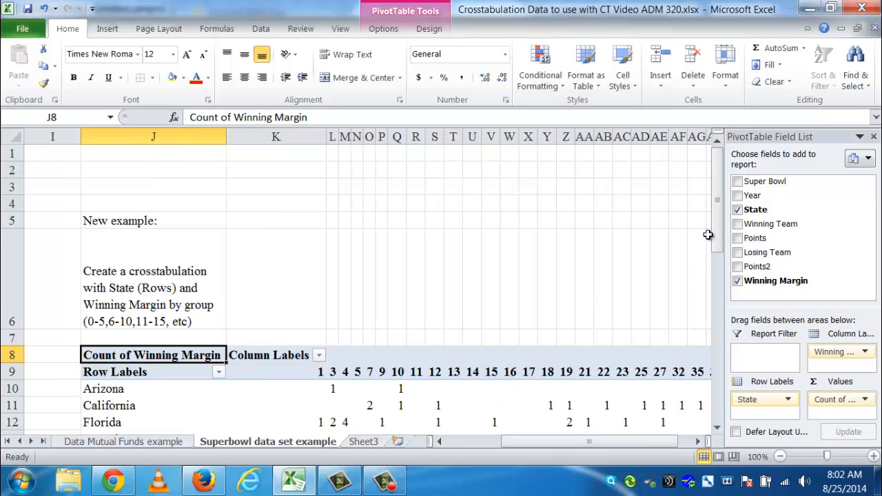
left_click_drag(718, 231, 722, 266)
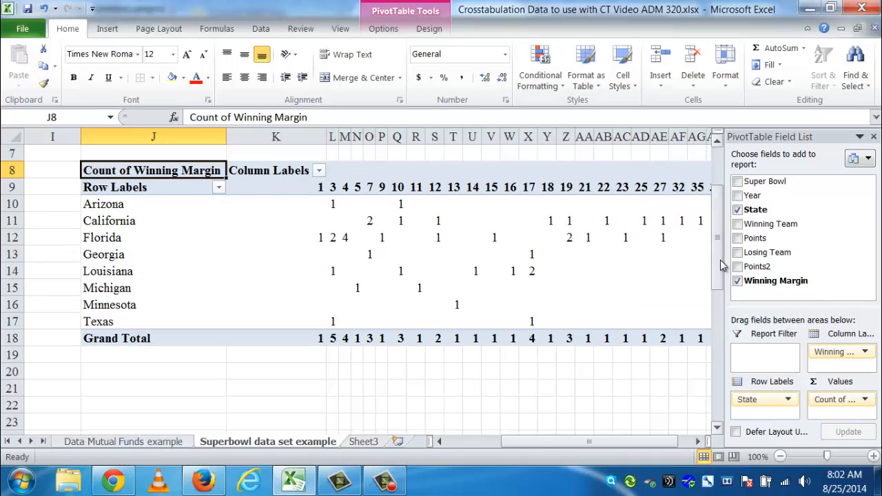
left_click(697, 442)
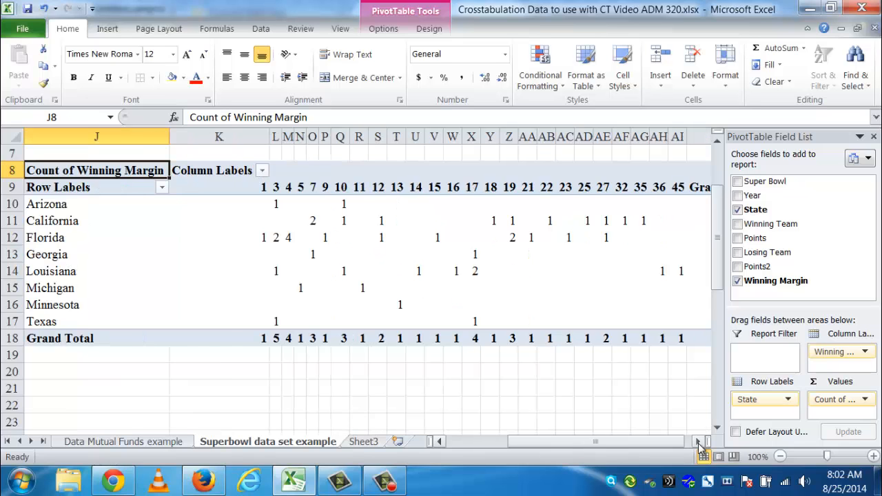
left_click(698, 441)
left_click(697, 442)
left_click_drag(580, 441, 563, 444)
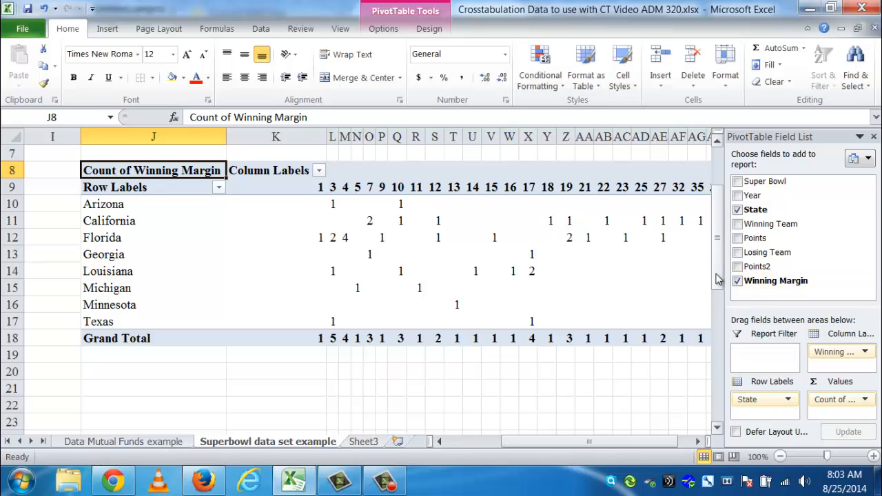
left_click_drag(717, 273, 716, 254)
left_click(171, 270)
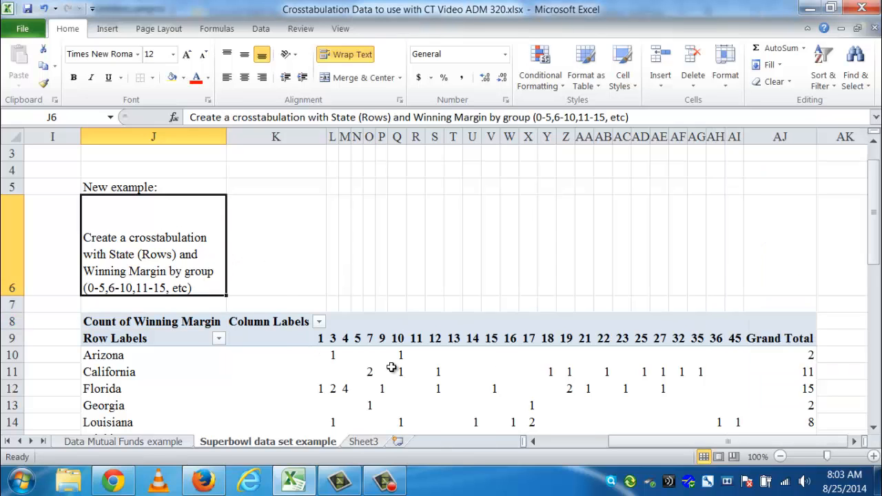
- Group the PivotTable's Winning Margin column labels starting at 0 with an interval of 5
left_click(302, 338)
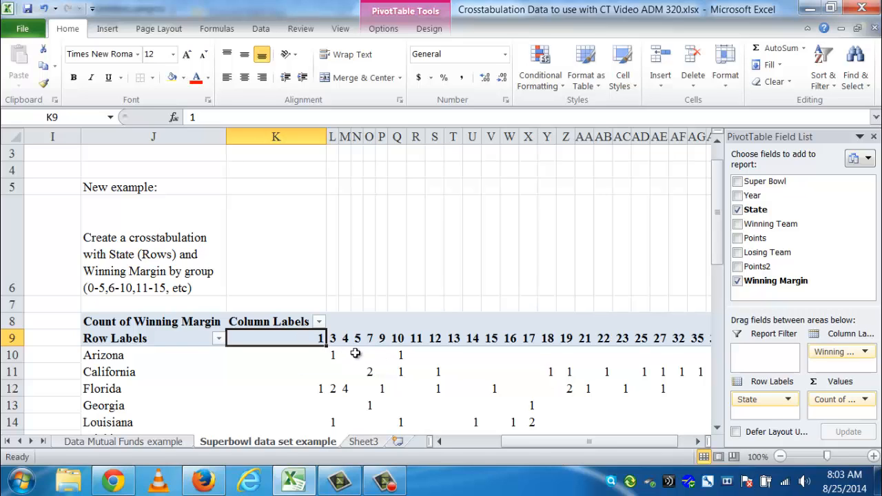
right_click(304, 341)
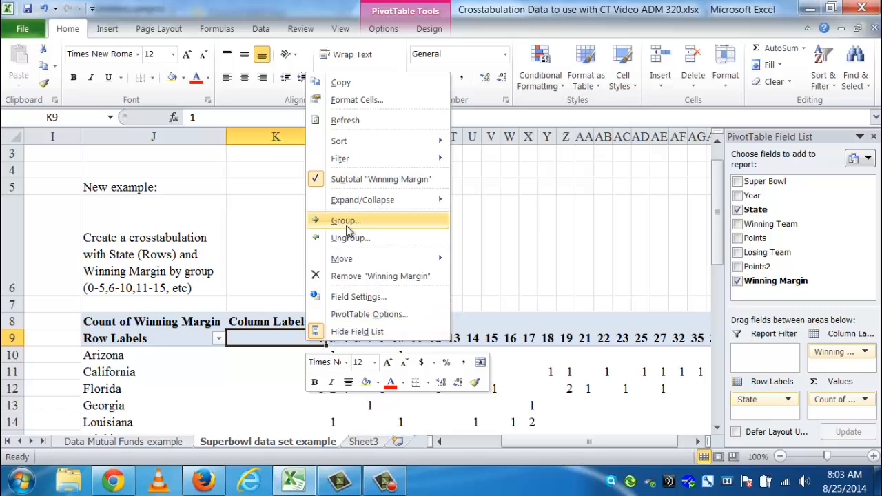
left_click(346, 220)
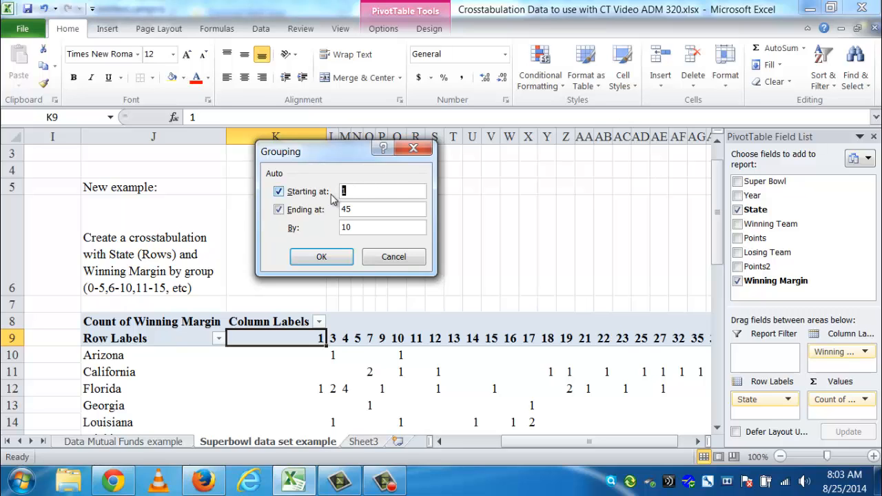
type("0")
left_click_drag(360, 227, 336, 234)
type("5")
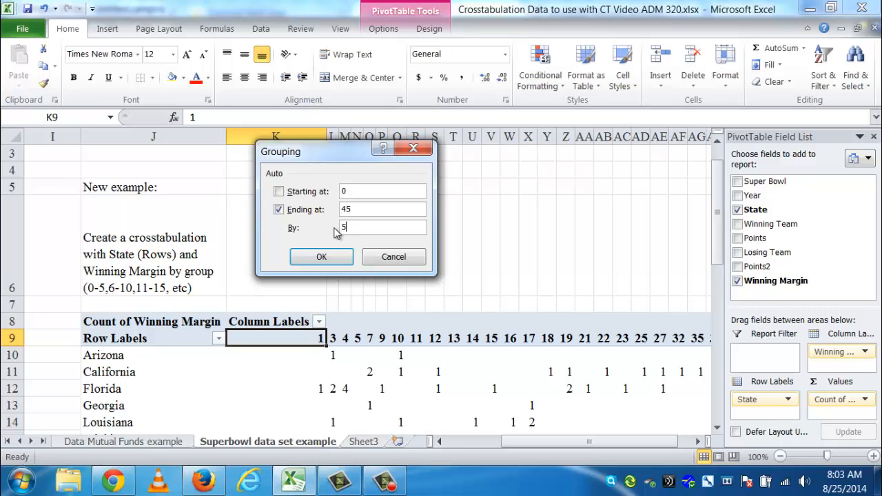
left_click(322, 261)
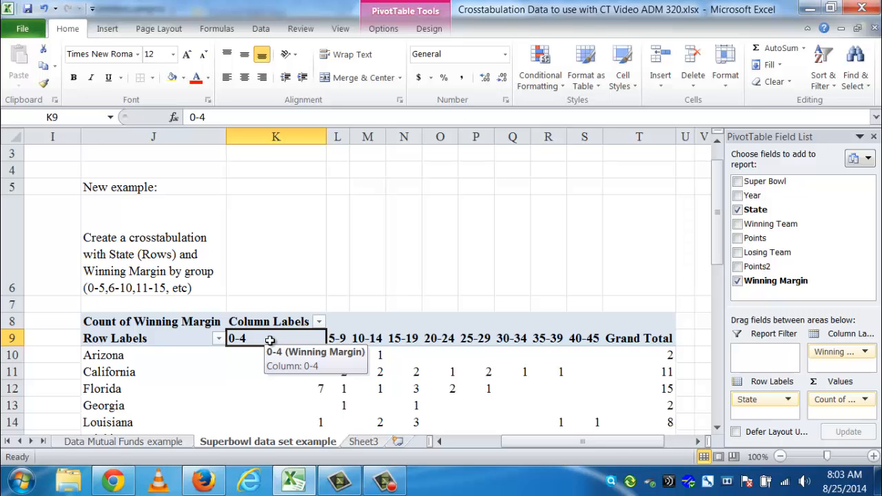
- Reopen the Winning Margin column grouping and set its interval to 6
right_click(291, 343)
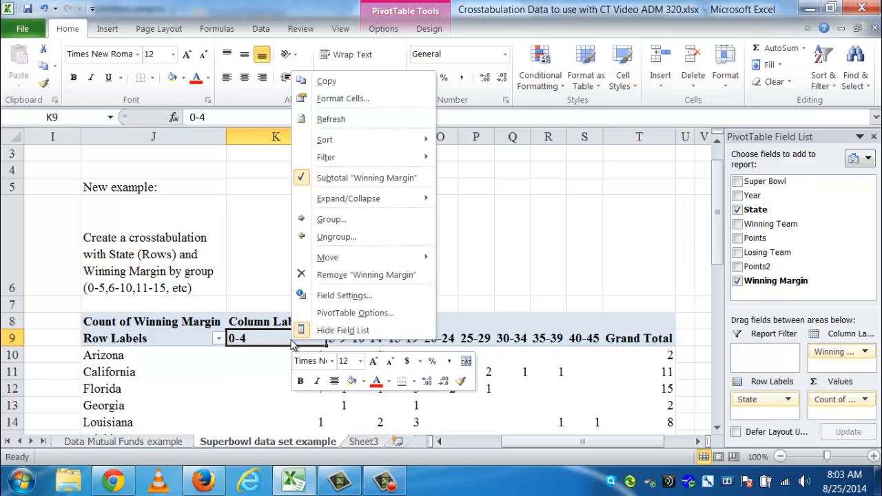
left_click(325, 219)
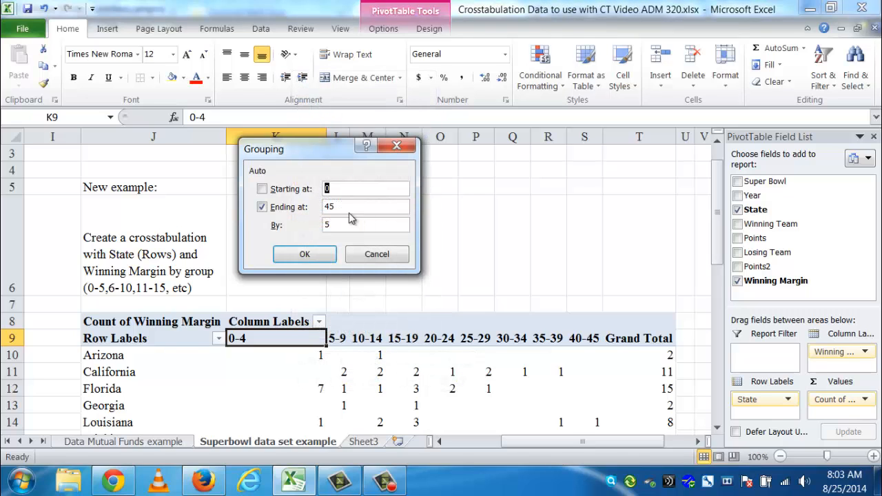
left_click_drag(341, 225, 323, 226)
type("6")
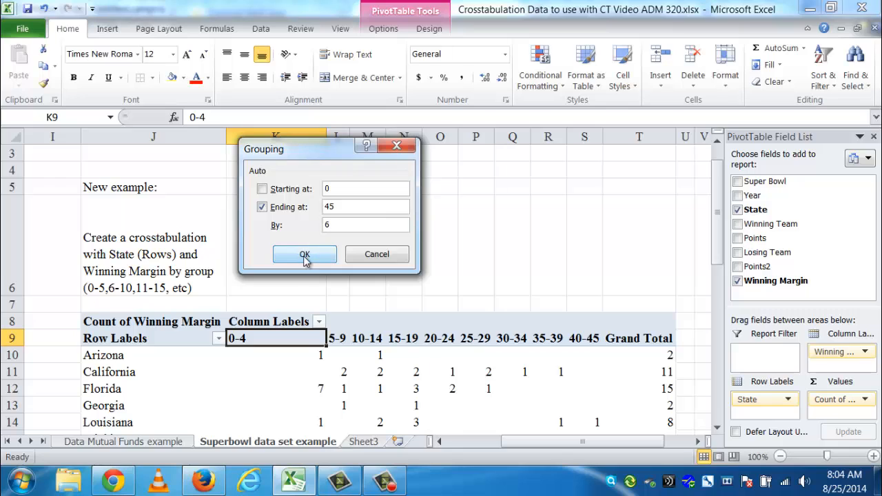
left_click(305, 255)
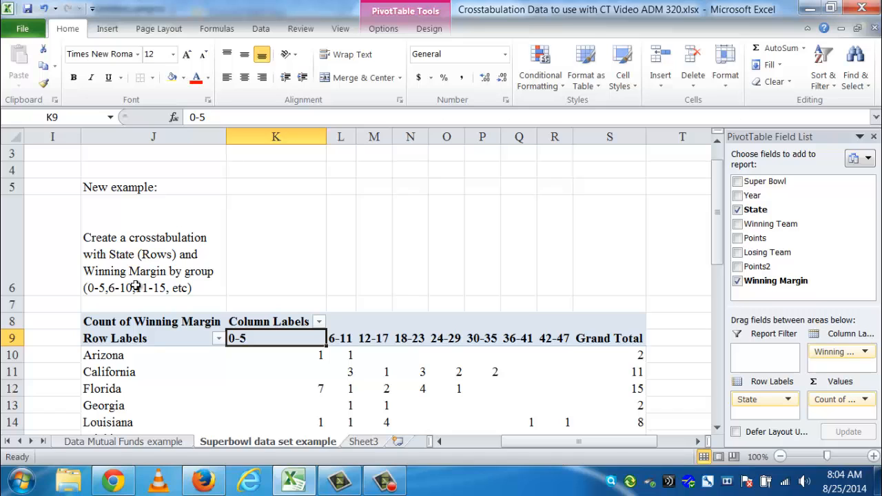
- Regroup the PivotTable's Winning Margin column labels to start at 1 with an interval of 5
right_click(274, 338)
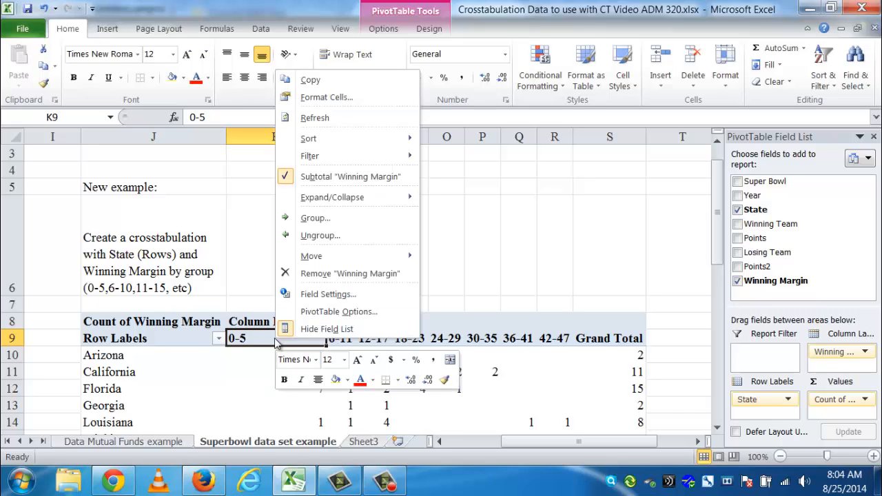
left_click(315, 218)
type("1")
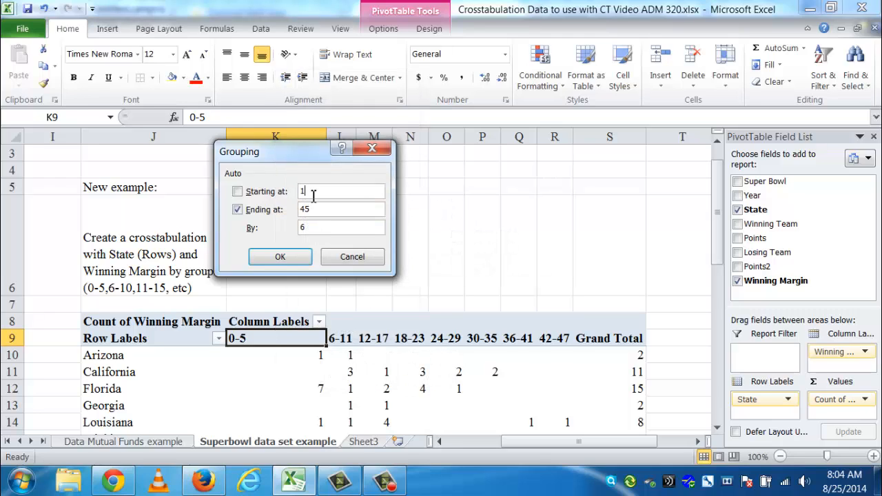
double_click(298, 233)
type("5")
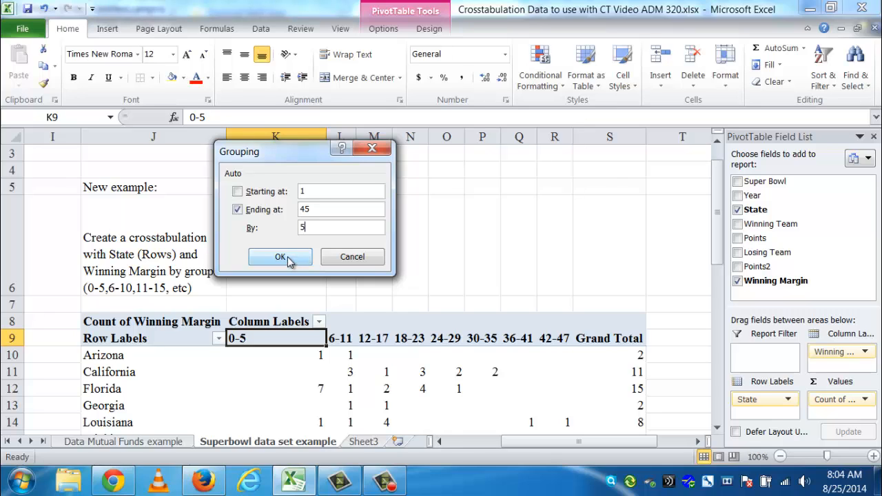
left_click(281, 257)
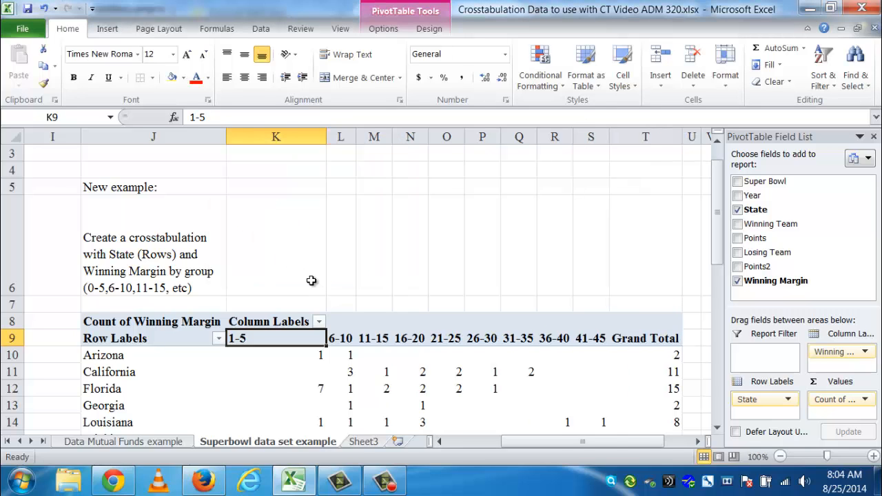
- Edit the instruction text in cell J6 so the first winning margin group reads 1-5
left_click(103, 281)
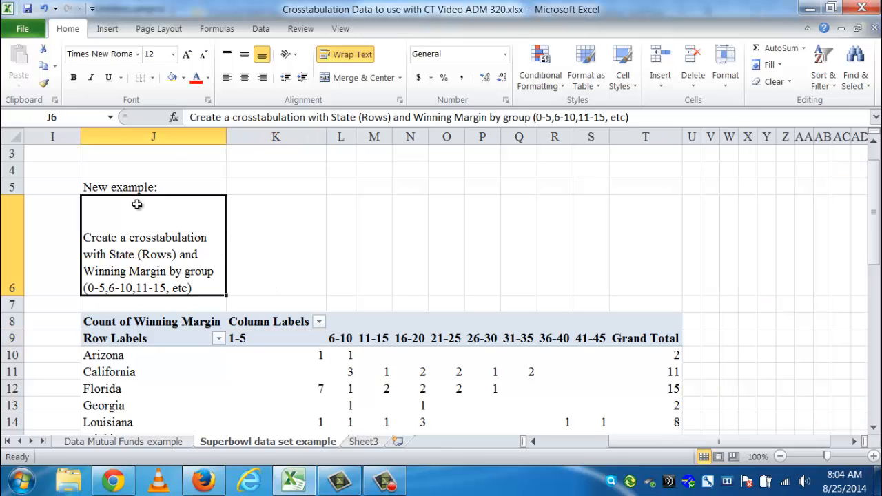
left_click(538, 117)
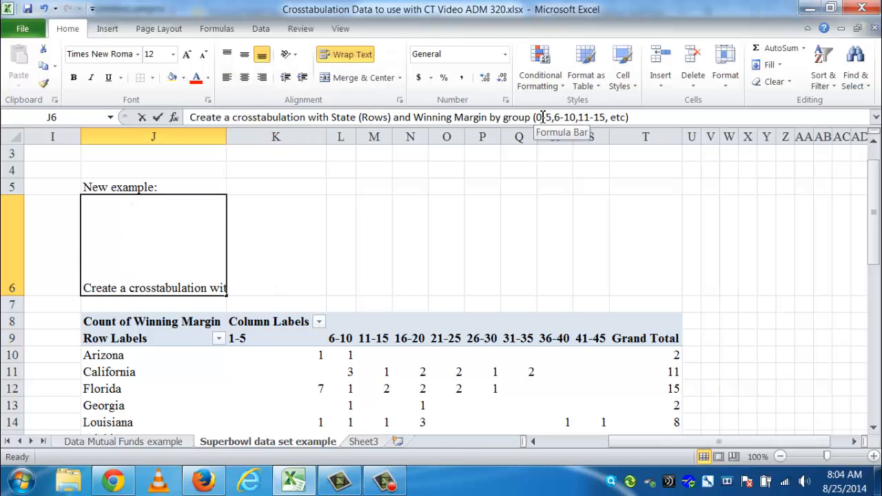
key("Return")
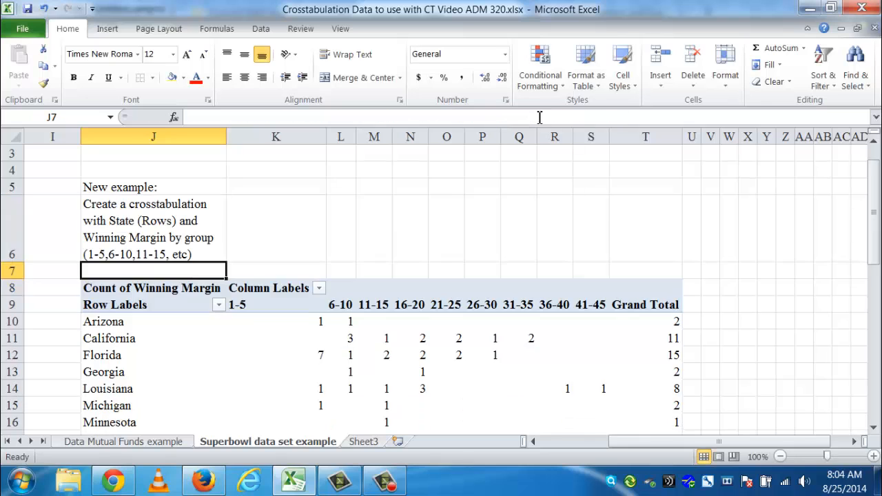
- Examine the regrouped State by Winning Margin crosstabulation, including the 1-5 column, its grand total and the state totals
left_click(285, 329)
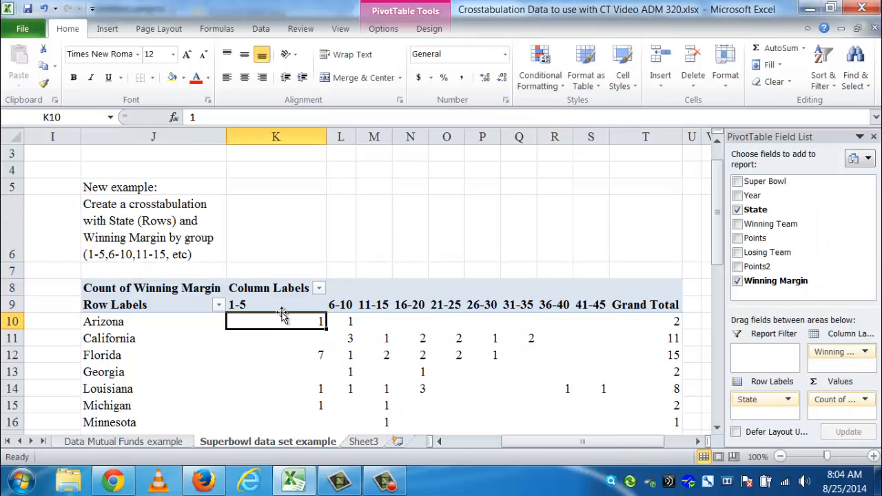
left_click(282, 298)
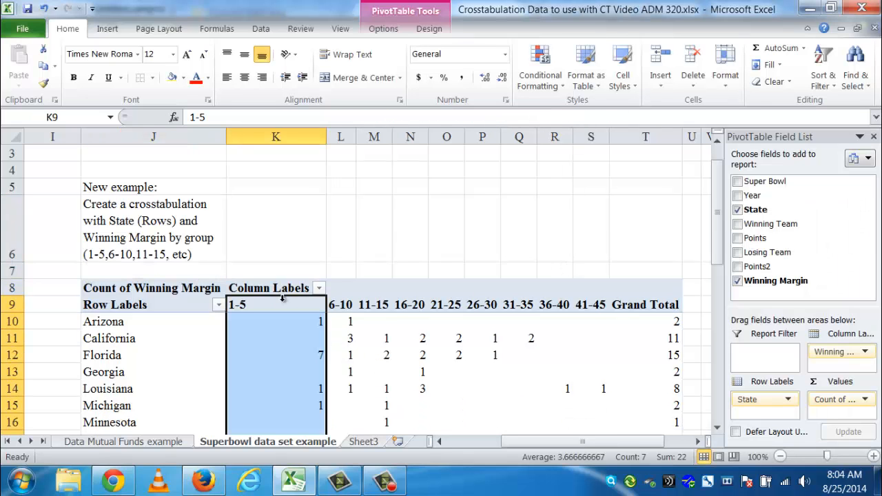
left_click(281, 305)
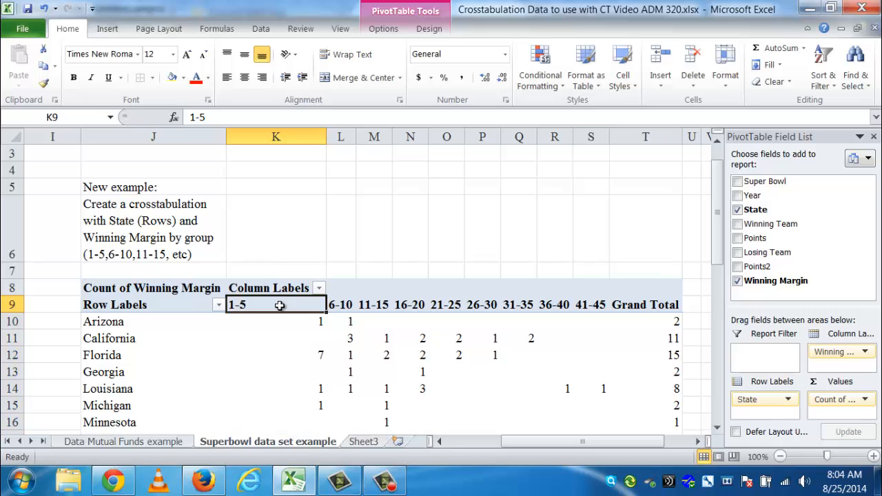
left_click_drag(720, 237, 720, 256)
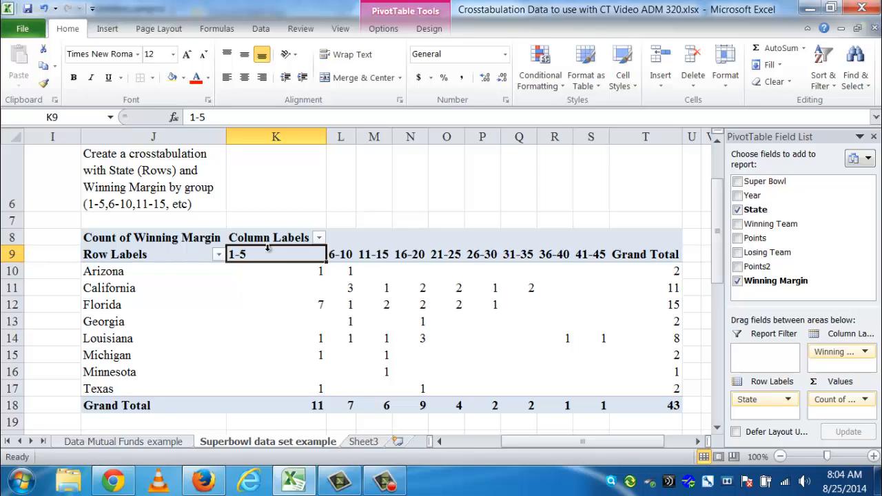
left_click(319, 406)
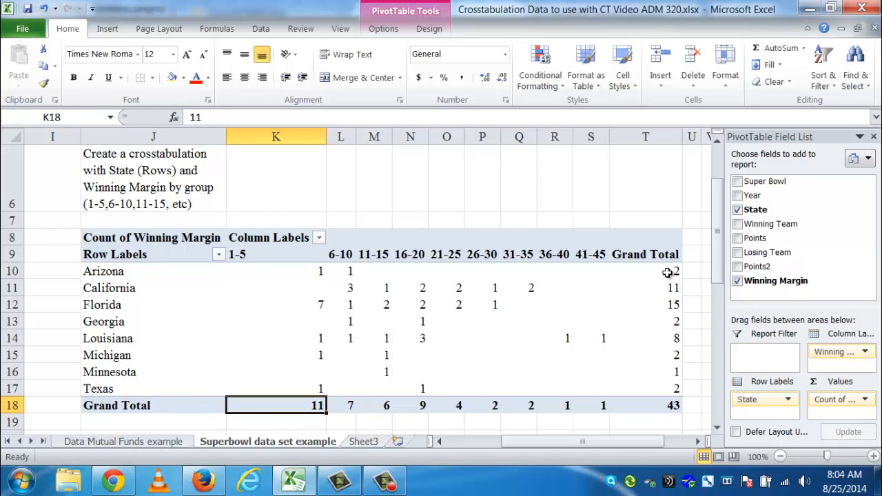
mouse_move(665, 340)
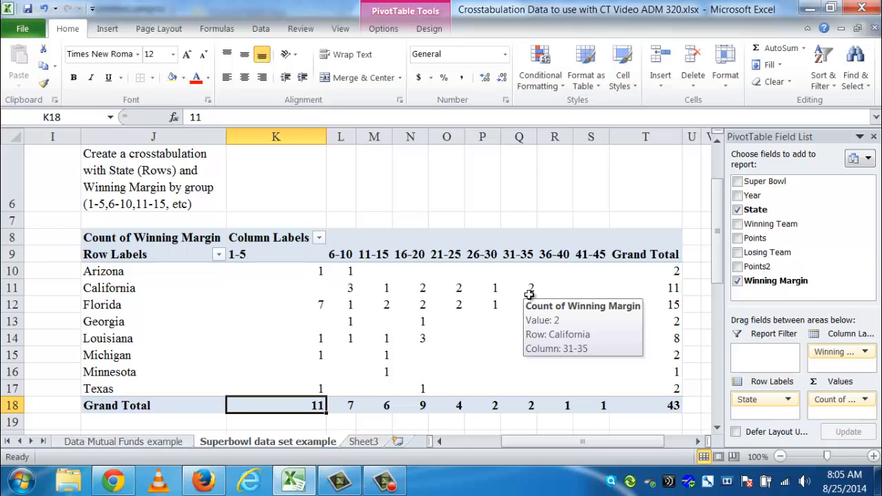
mouse_move(381, 476)
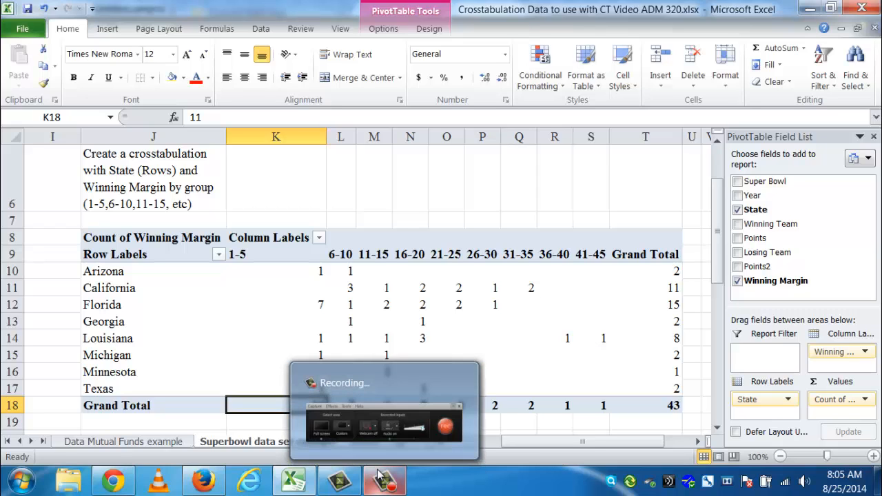